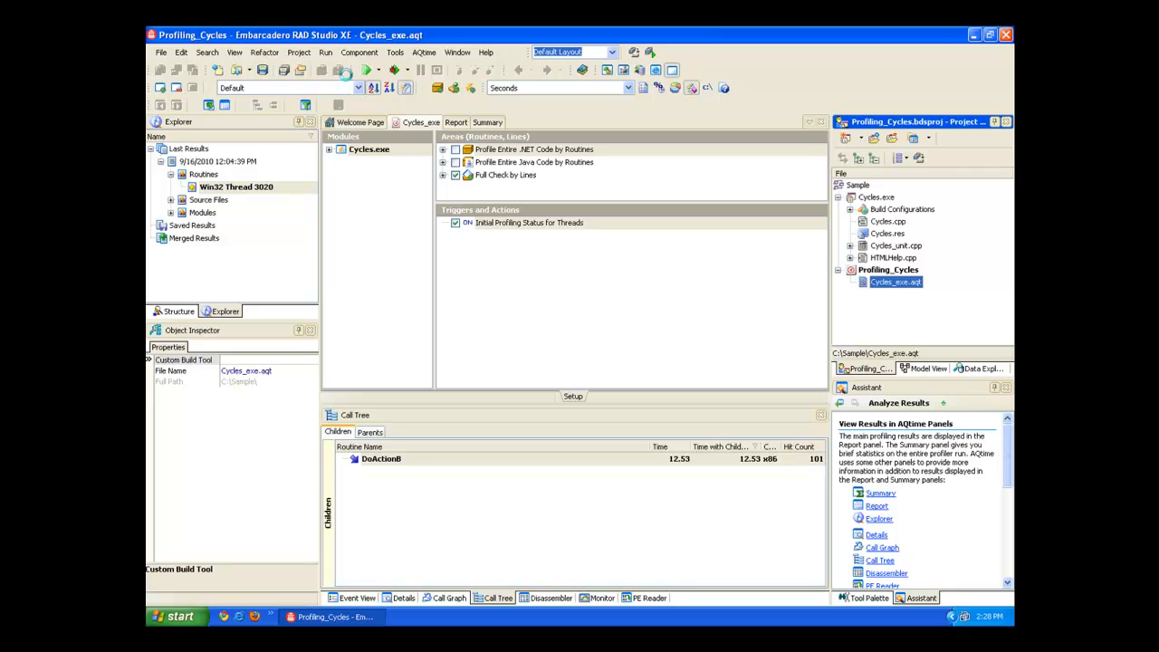
Look through the profilers AQtime offers as the current profiler.
{"action": "left_click", "coordinate": [423, 53]}
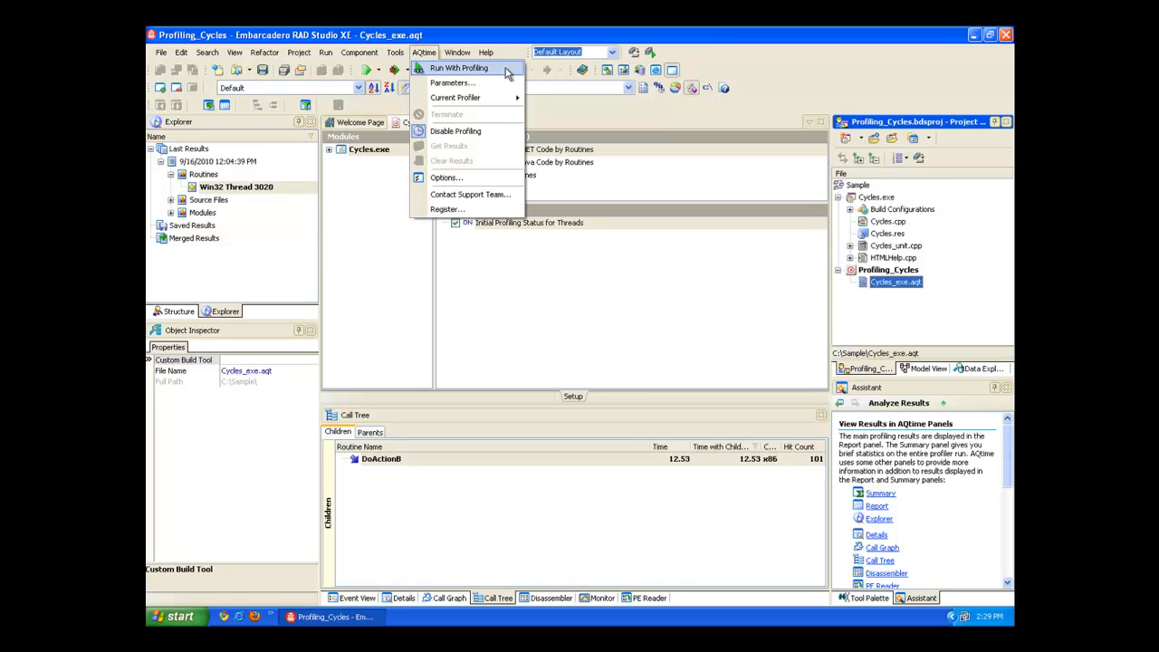
{"action": "mouse_move", "coordinate": [503, 101]}
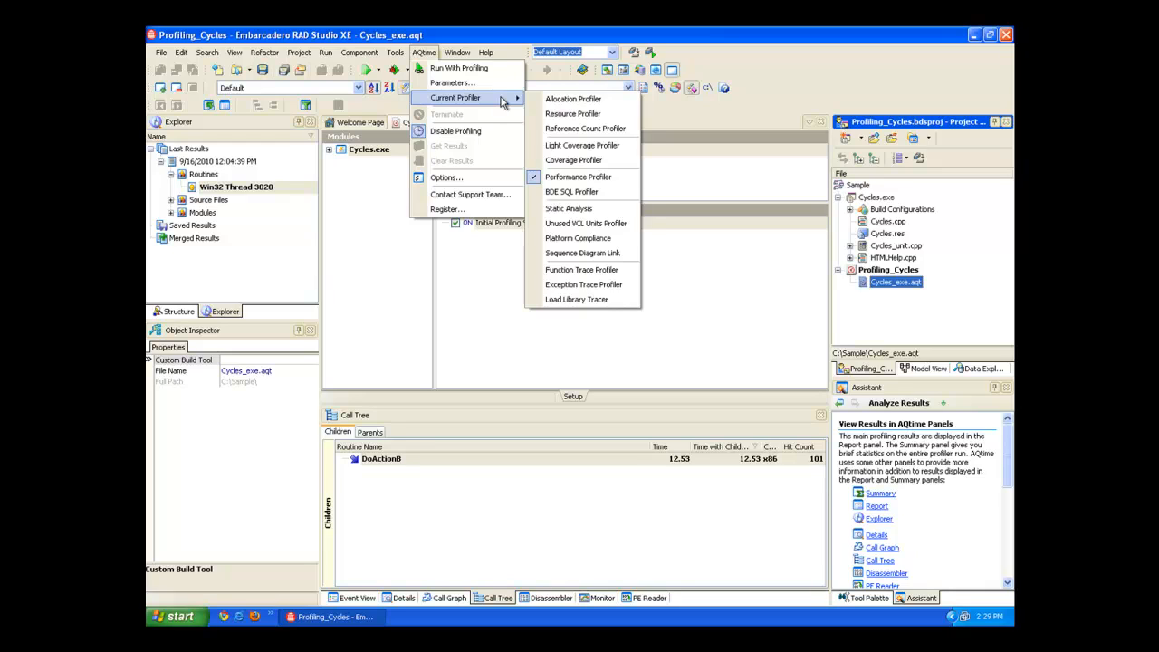
{"action": "left_click", "coordinate": [610, 237]}
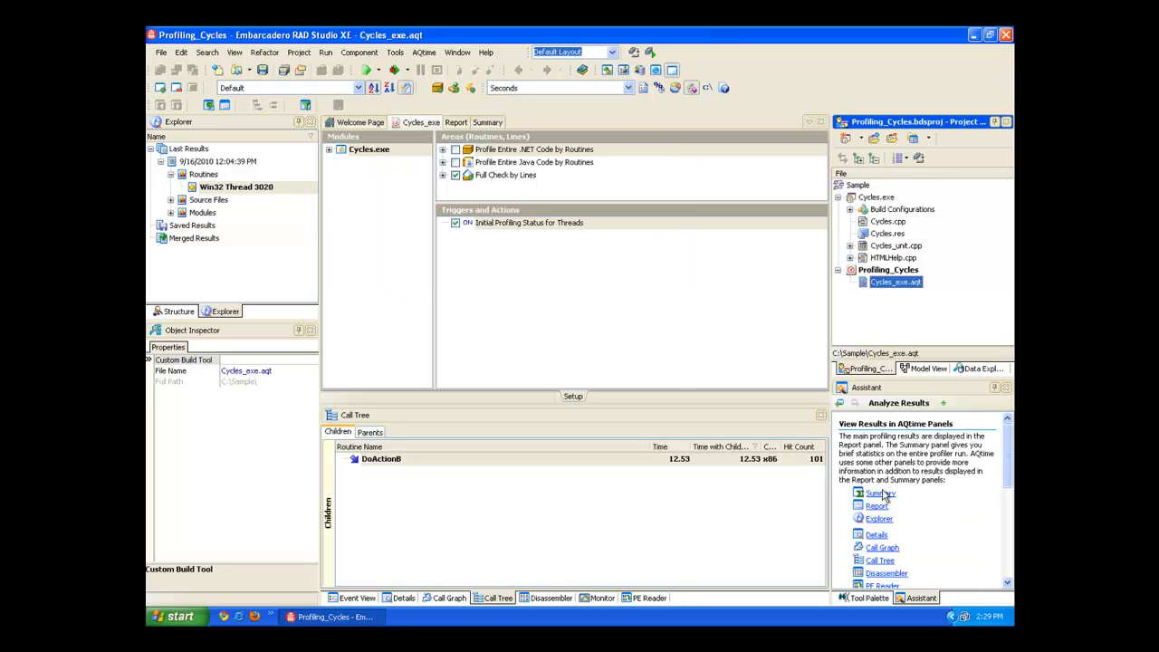
Review the last run's summary and routine report, showing call details for Forms::TForm::TForm and DoActionA.
{"action": "left_click", "coordinate": [492, 123]}
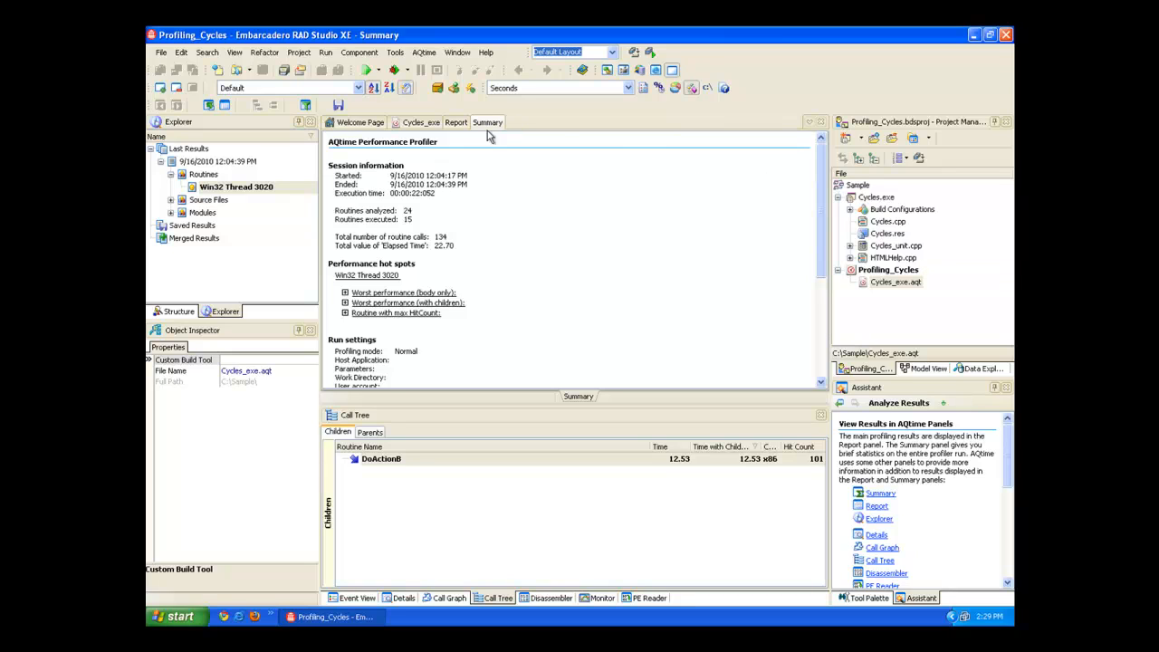
{"action": "left_click", "coordinate": [455, 124]}
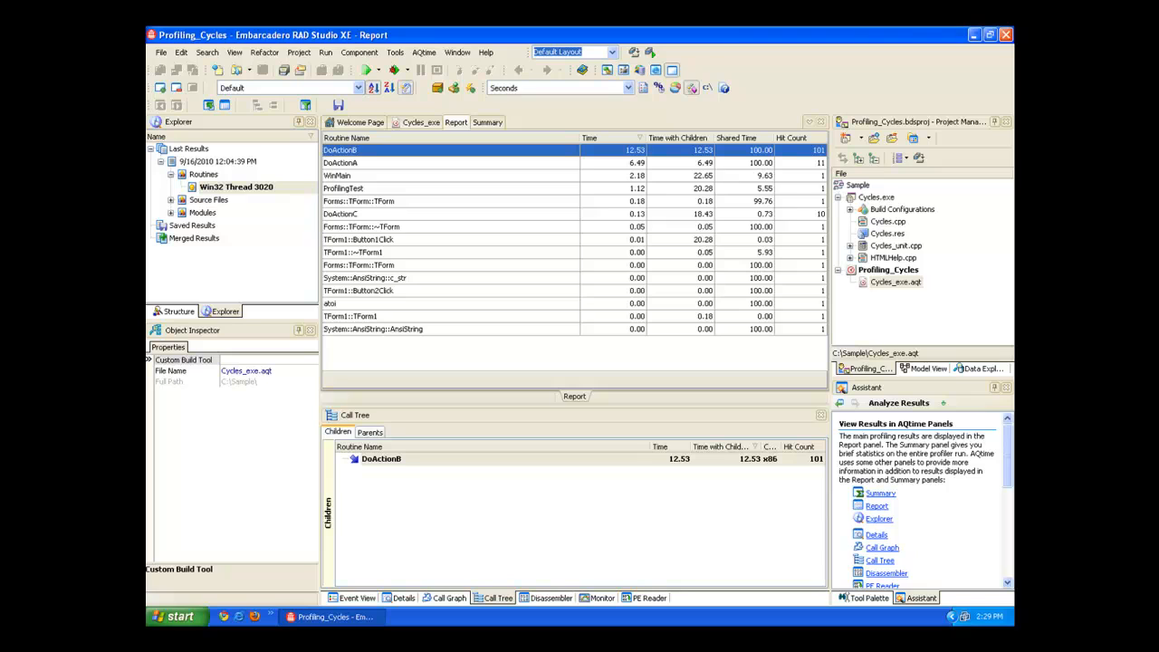
{"action": "left_click", "coordinate": [613, 204]}
{"action": "left_click", "coordinate": [401, 598]}
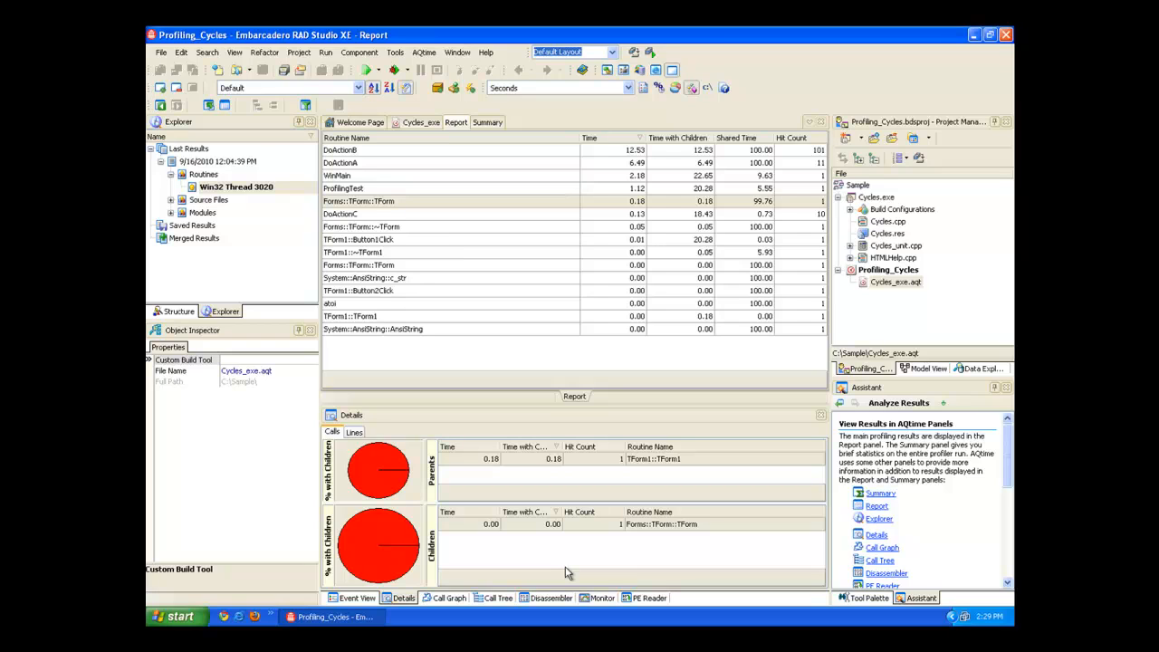
{"action": "left_click", "coordinate": [445, 163]}
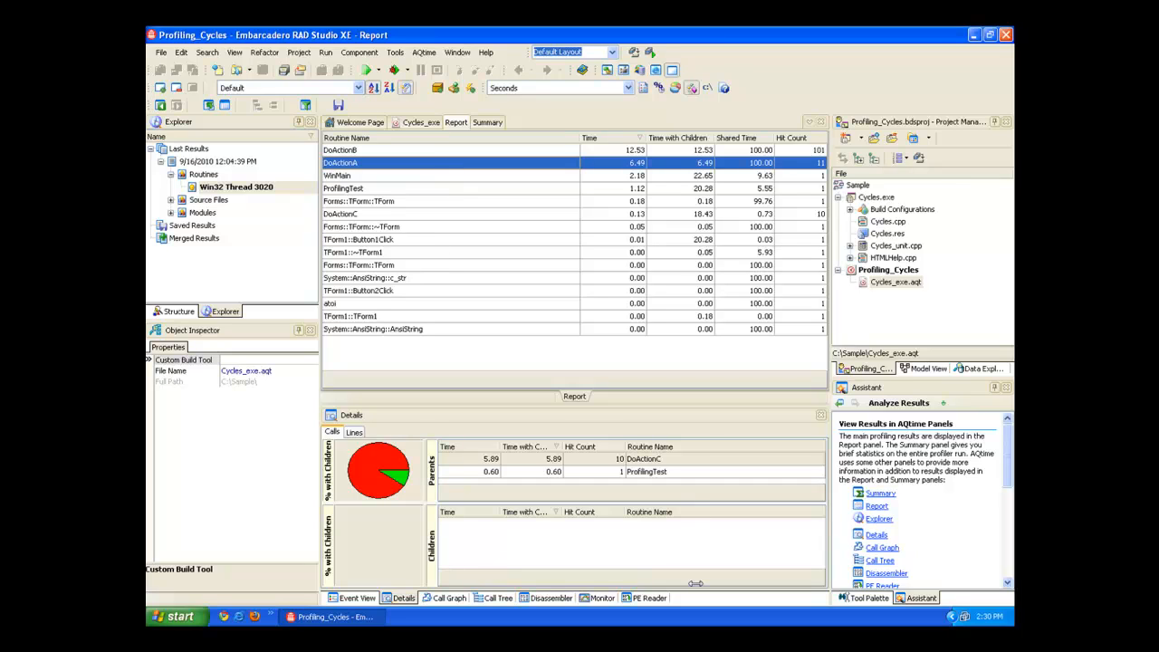
{"action": "left_click_drag", "start_coordinate": [814, 378], "coordinate": [836, 410]}
Look through the AQtime profile windows available for display.
{"action": "left_click", "coordinate": [236, 52]}
{"action": "left_click", "coordinate": [327, 35]}
{"action": "left_click", "coordinate": [235, 53]}
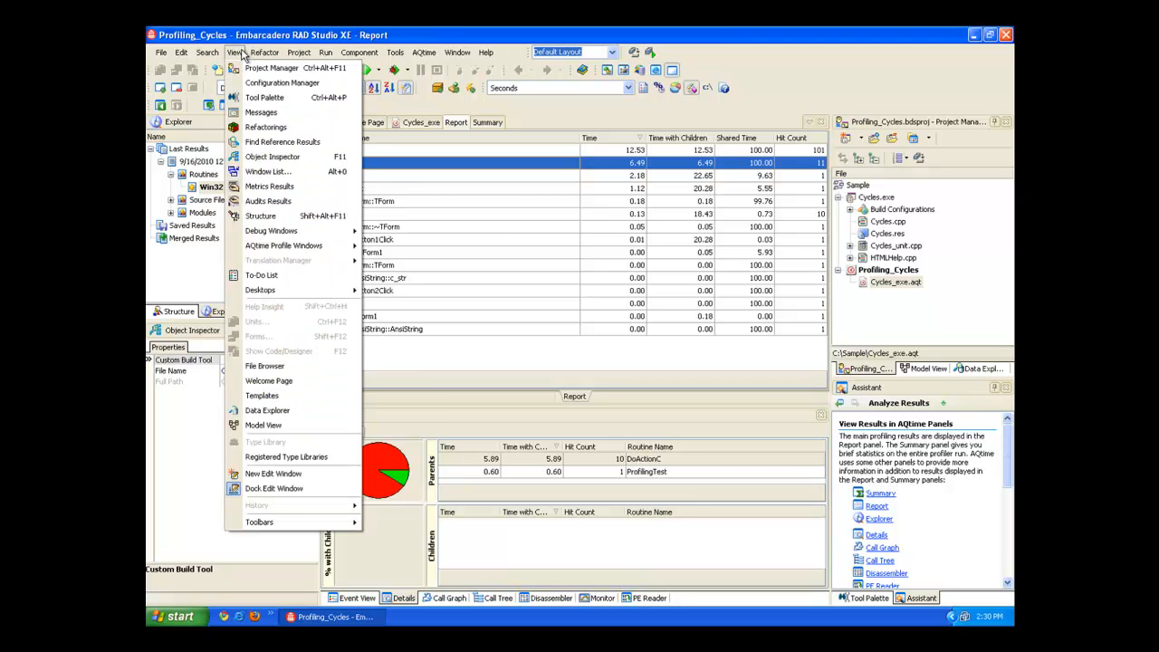
{"action": "mouse_move", "coordinate": [274, 247]}
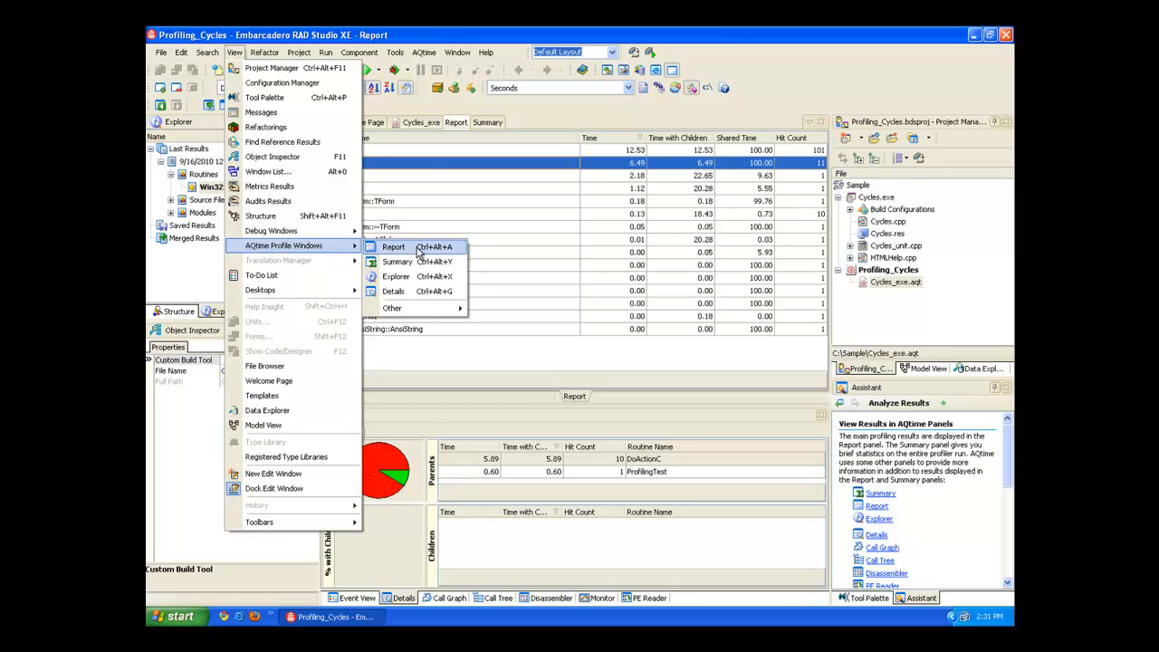
{"action": "left_click", "coordinate": [760, 42]}
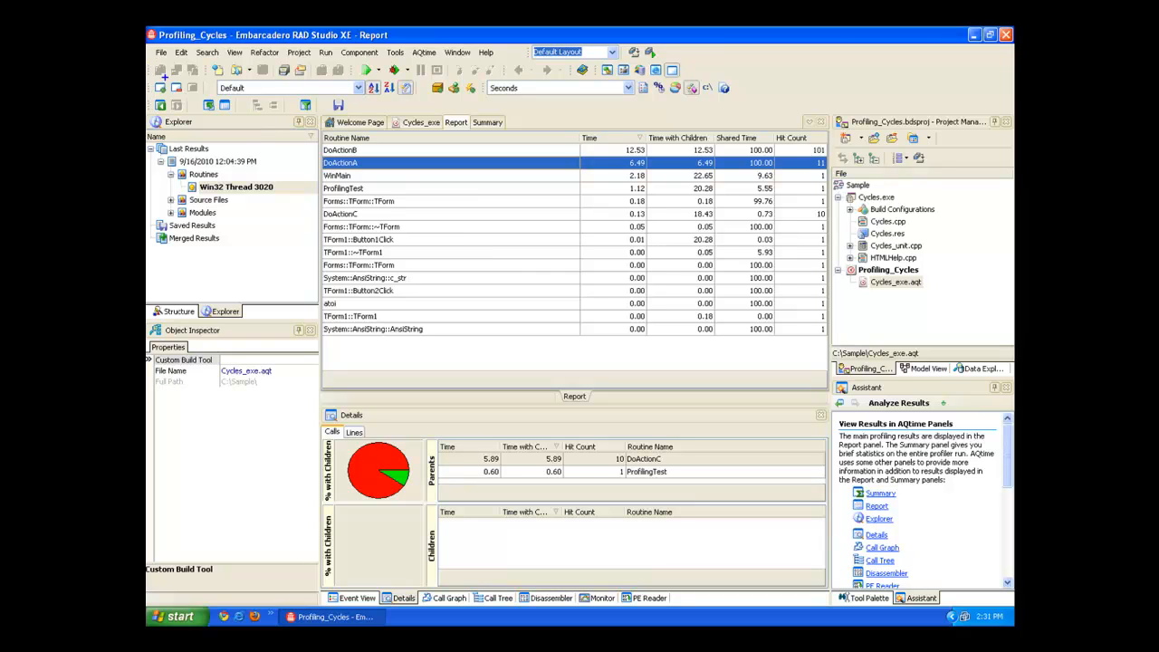
{"action": "left_click_drag", "start_coordinate": [150, 100], "coordinate": [150, 101]}
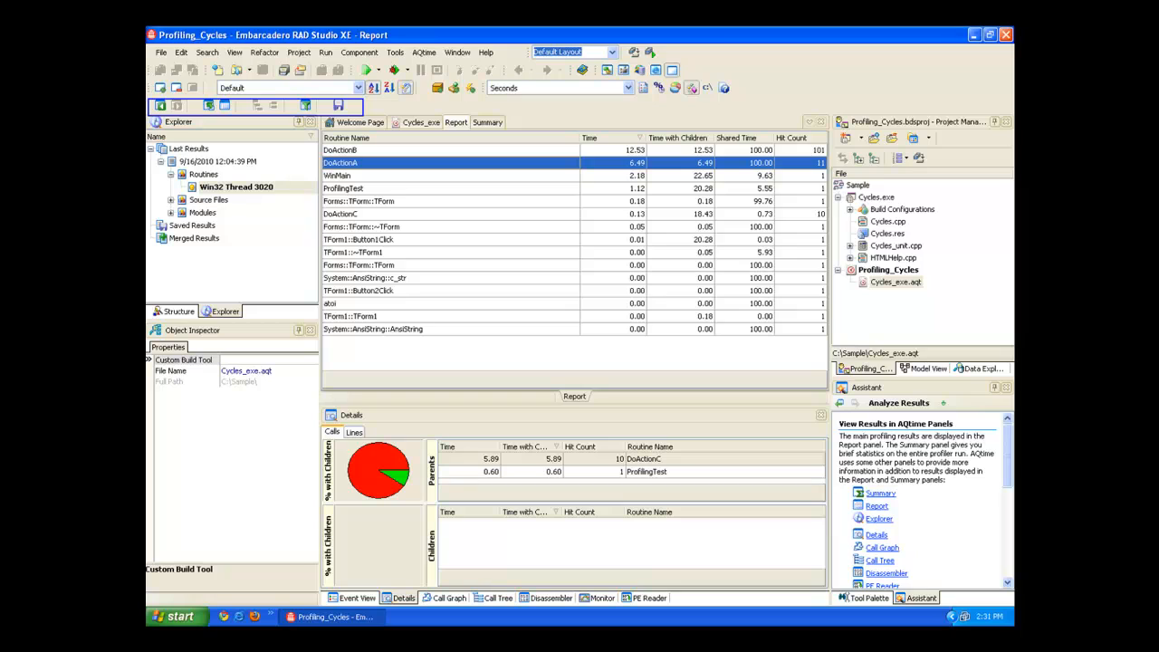
{"action": "key", "text": "Escape"}
{"action": "key", "text": "ctrl+2"}
{"action": "mouse_move", "coordinate": [154, 80]}
{"action": "left_mouse_down"}
{"action": "mouse_move", "coordinate": [166, 91]}
{"action": "mouse_move", "coordinate": [342, 101]}
{"action": "mouse_move", "coordinate": [490, 97]}
{"action": "left_mouse_up"}
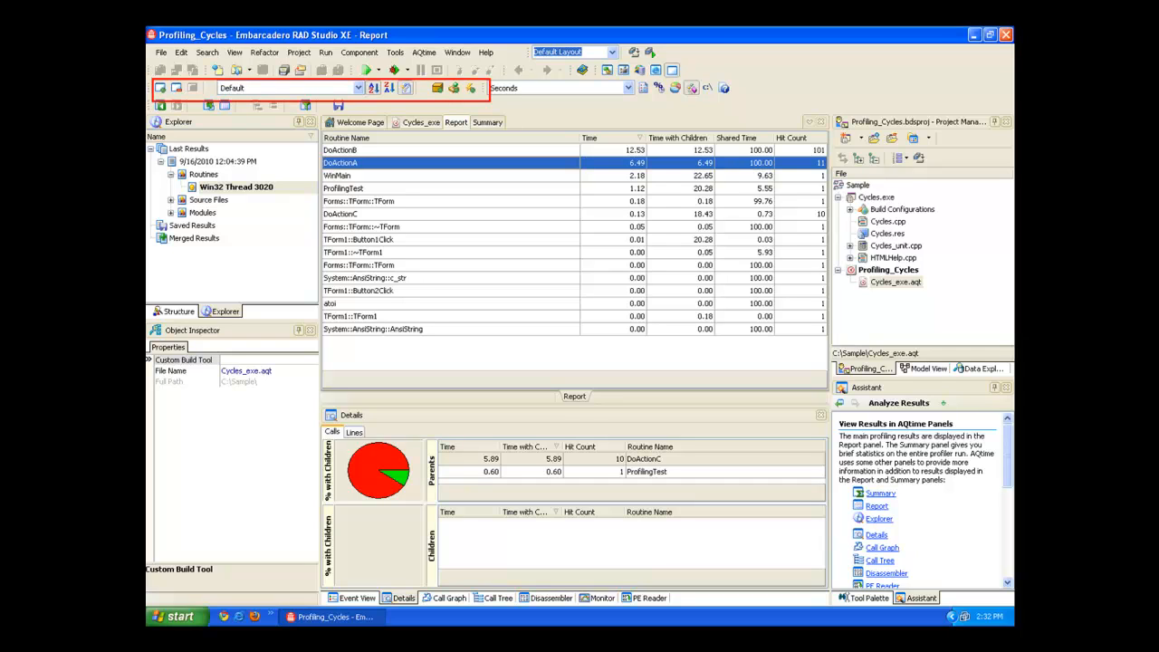
{"action": "key", "text": "Escape"}
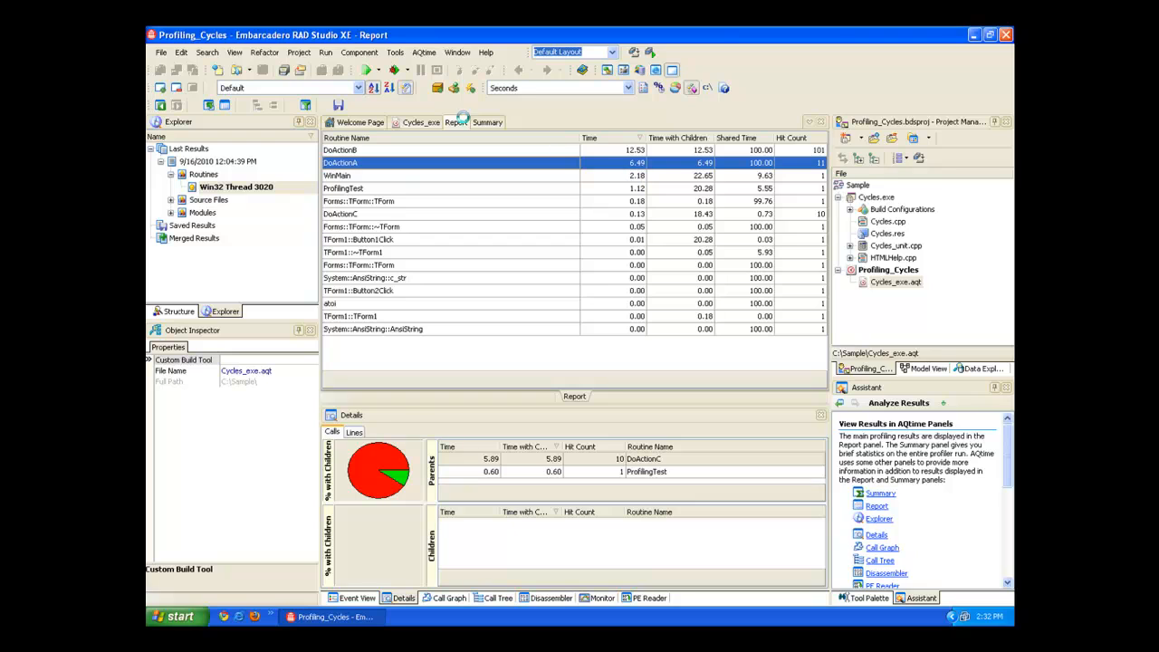
Look through the toolbars available for display.
{"action": "left_click", "coordinate": [235, 52]}
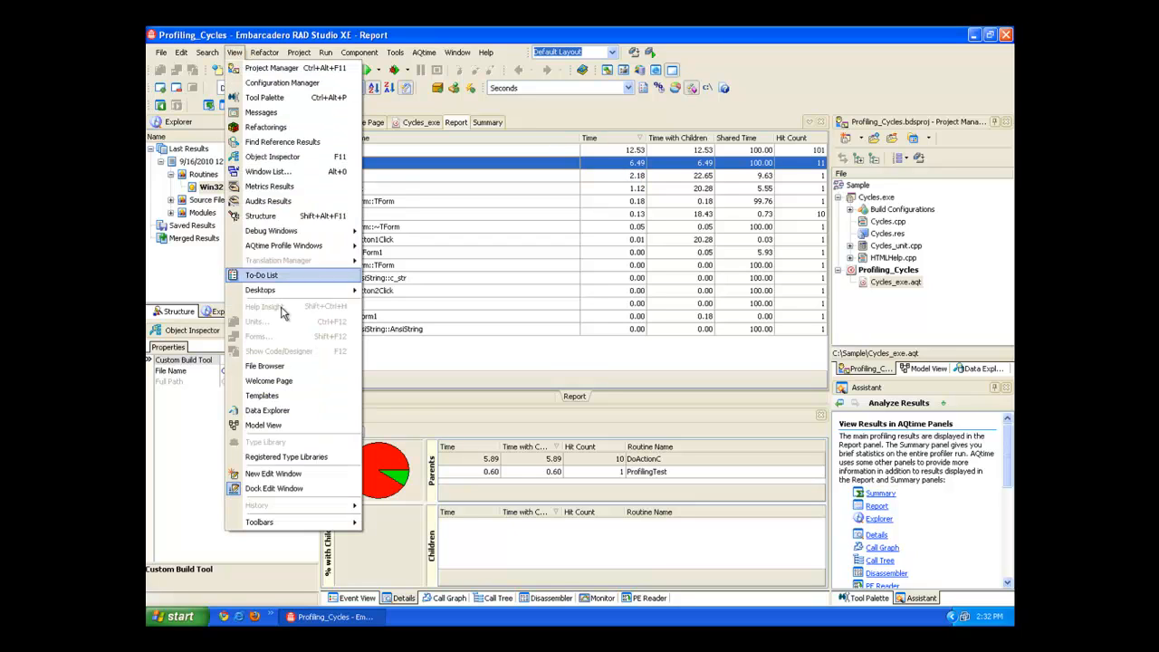
{"action": "mouse_move", "coordinate": [300, 524]}
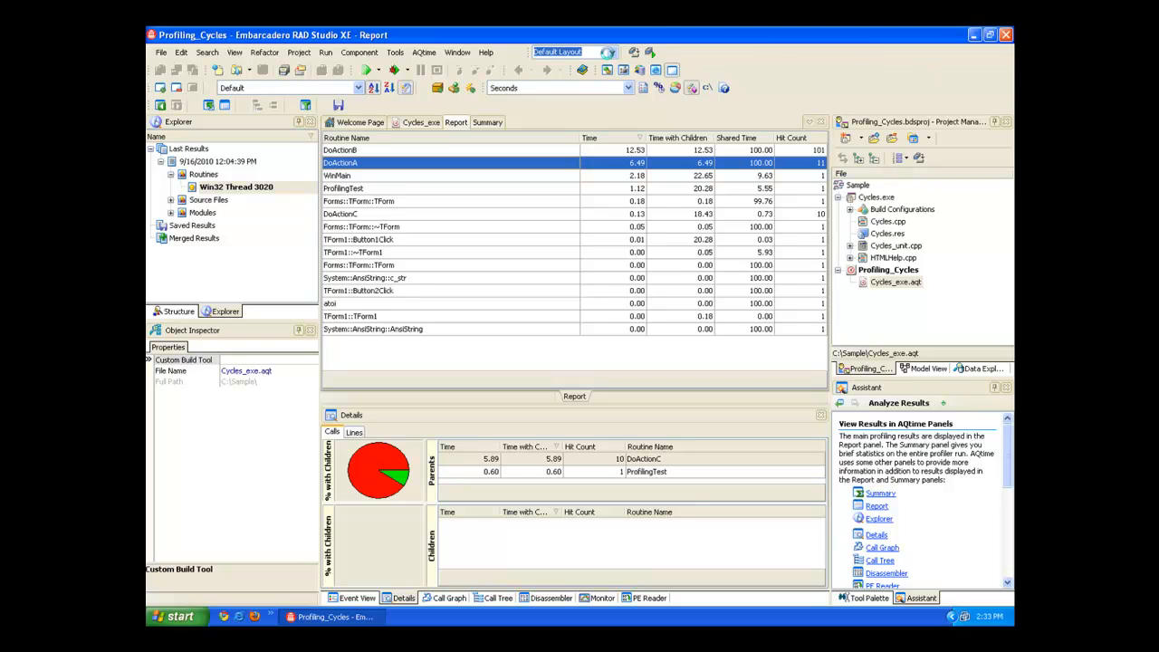
Close all open files and projects, and create a new AQtime Project from the Profiling category.
{"action": "left_click", "coordinate": [162, 54]}
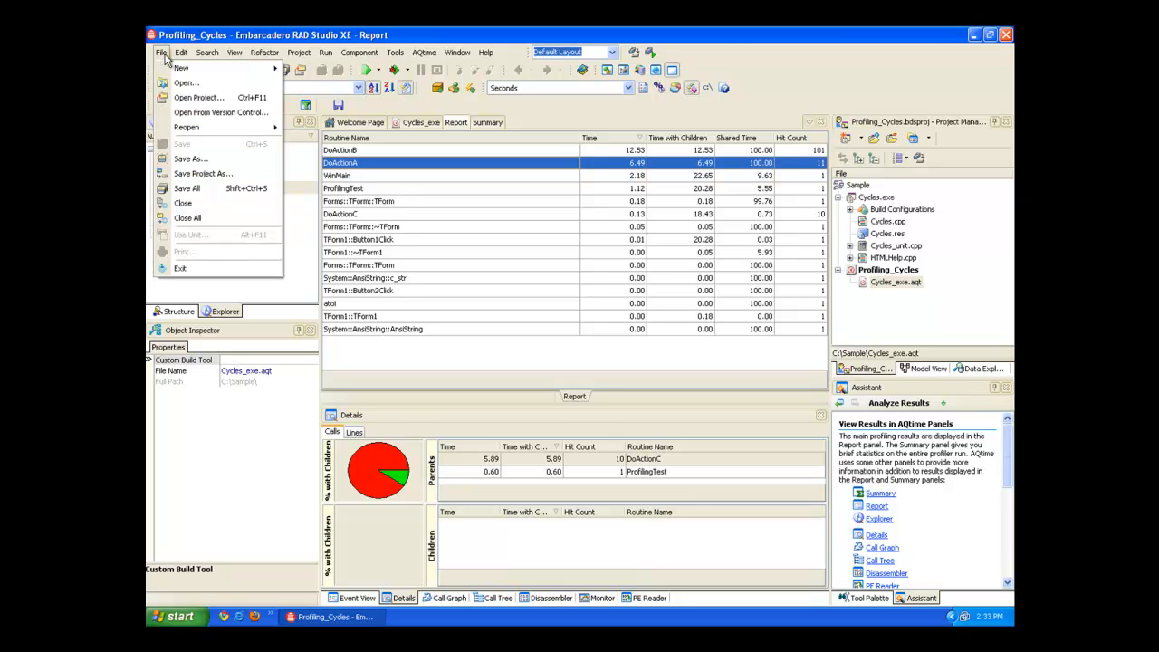
{"action": "left_click", "coordinate": [188, 217]}
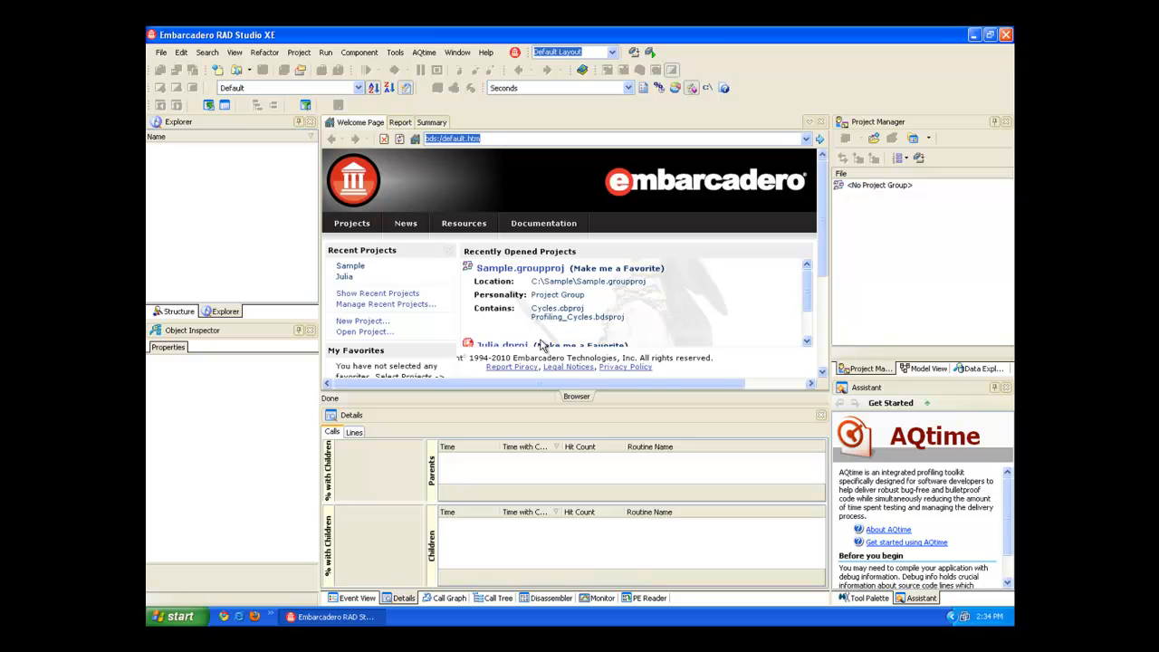
{"action": "left_click", "coordinate": [161, 53]}
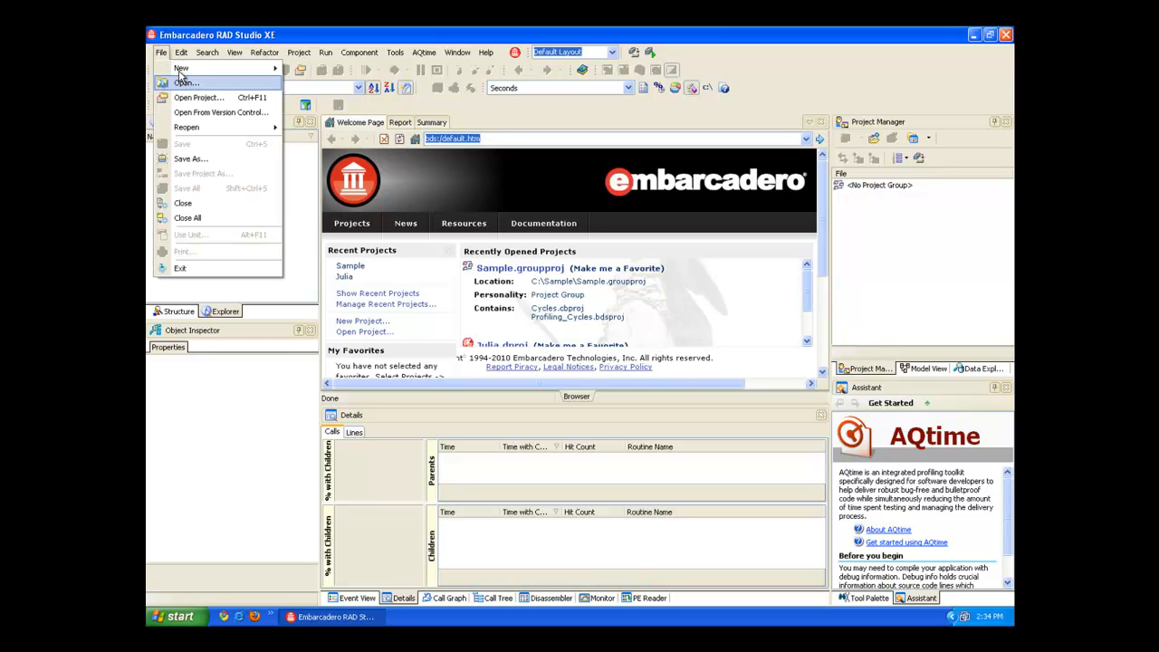
{"action": "mouse_move", "coordinate": [186, 68]}
{"action": "left_click", "coordinate": [340, 193]}
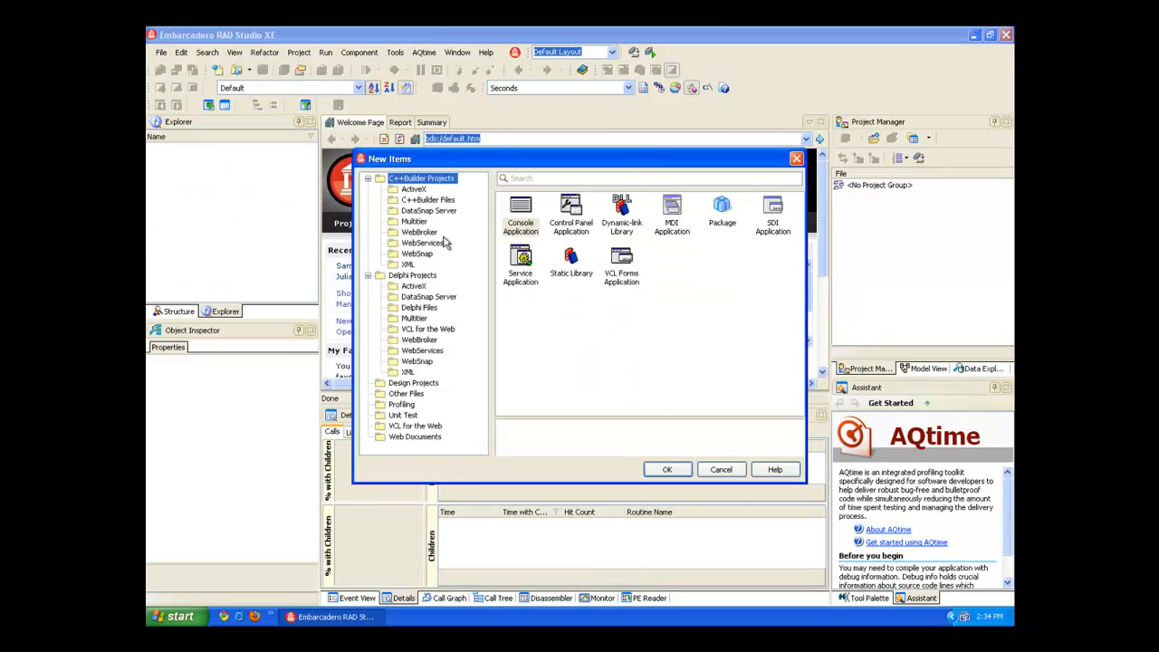
{"action": "left_click", "coordinate": [403, 404]}
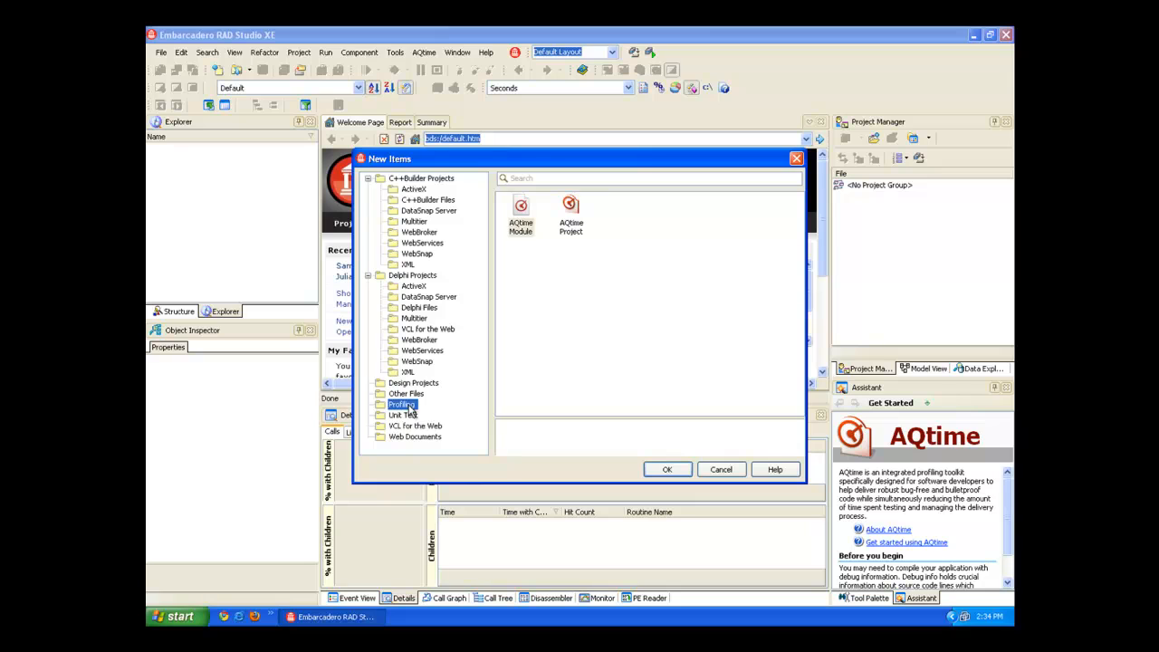
{"action": "left_click", "coordinate": [577, 216]}
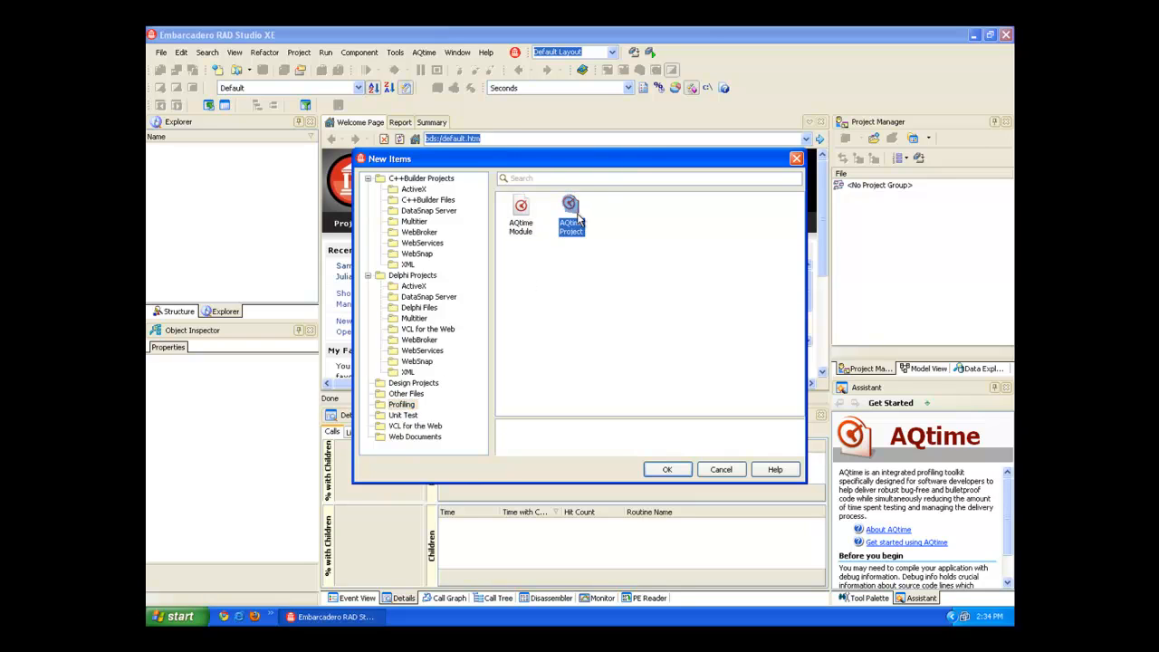
{"action": "left_click", "coordinate": [668, 469]}
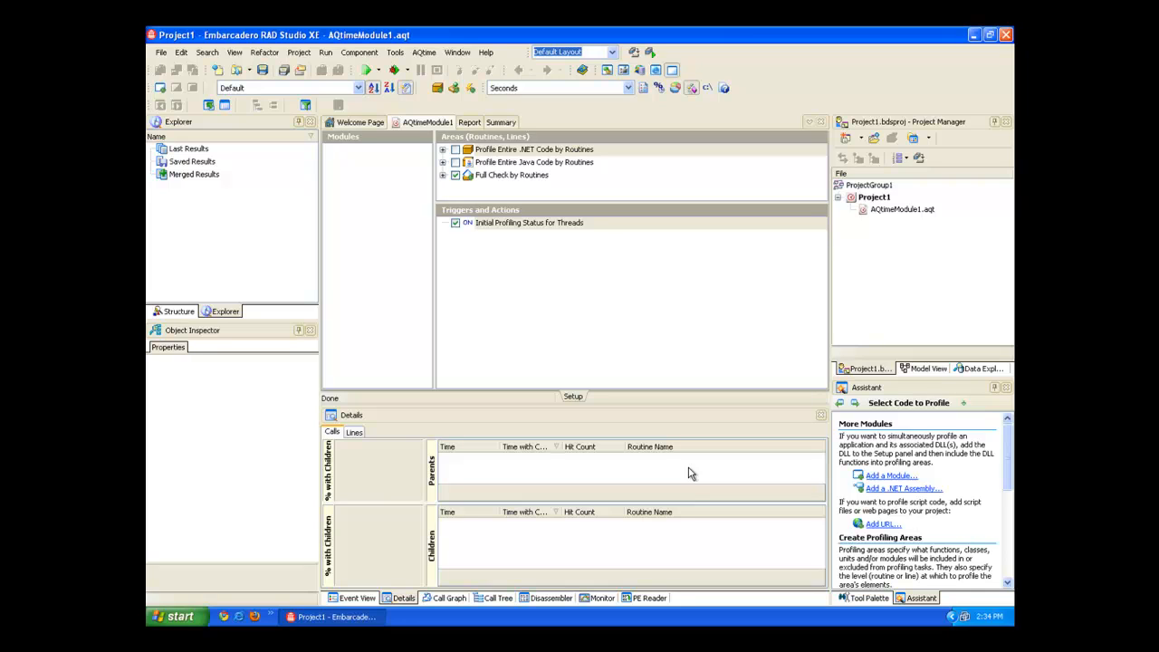
Start adding a module to AQtimeModule1.aqt and copy the path of the Output folder from its file explorer window.
{"action": "left_click", "coordinate": [910, 220]}
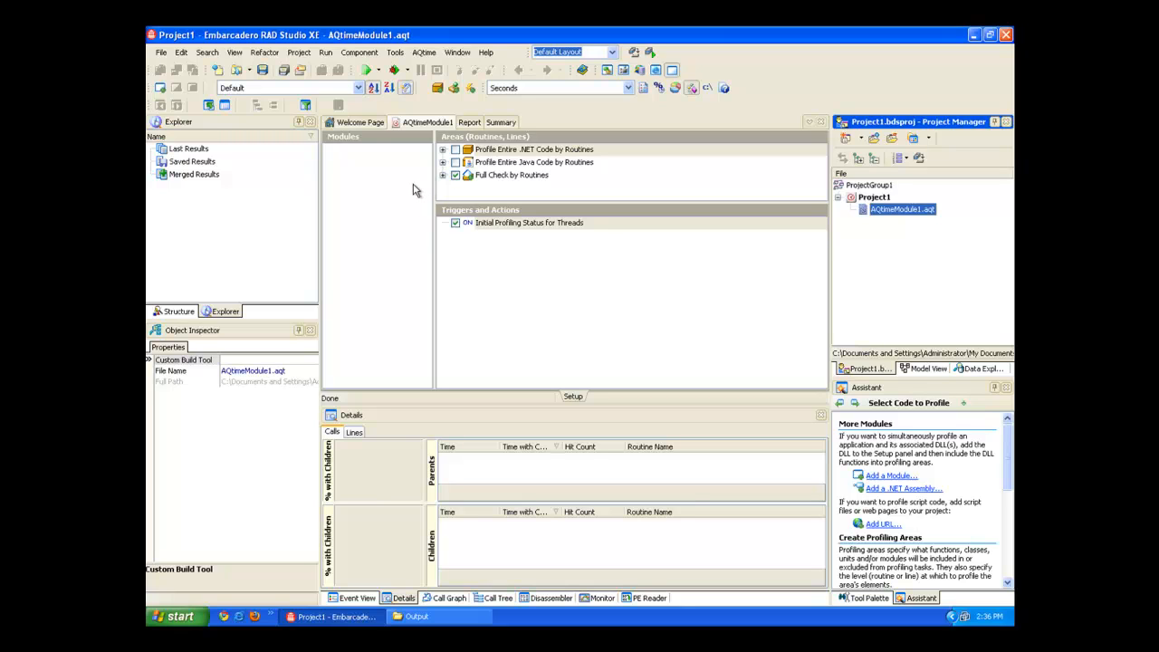
{"action": "left_click", "coordinate": [163, 88]}
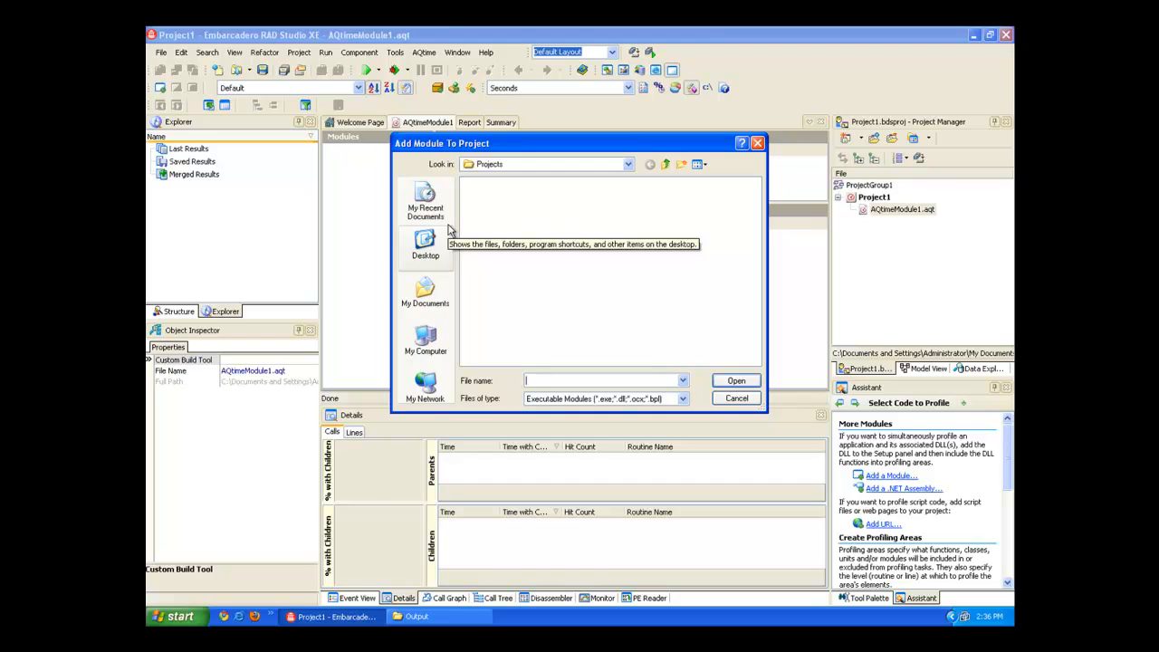
{"action": "left_click", "coordinate": [417, 617]}
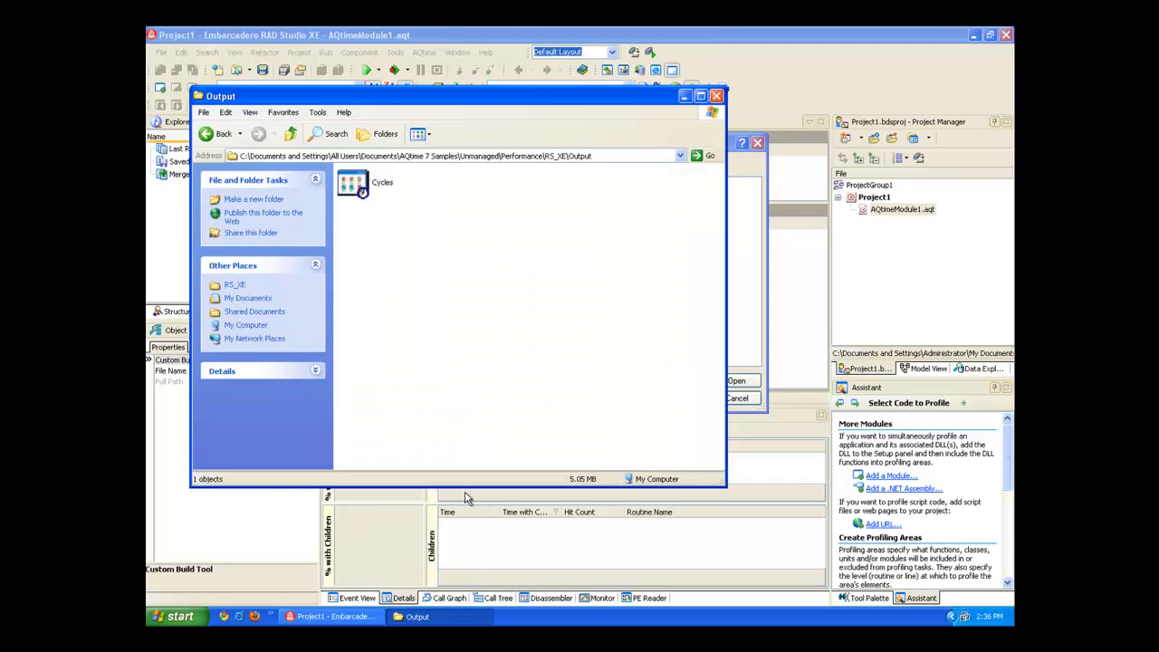
{"action": "left_click", "coordinate": [609, 156]}
{"action": "right_click", "coordinate": [522, 159]}
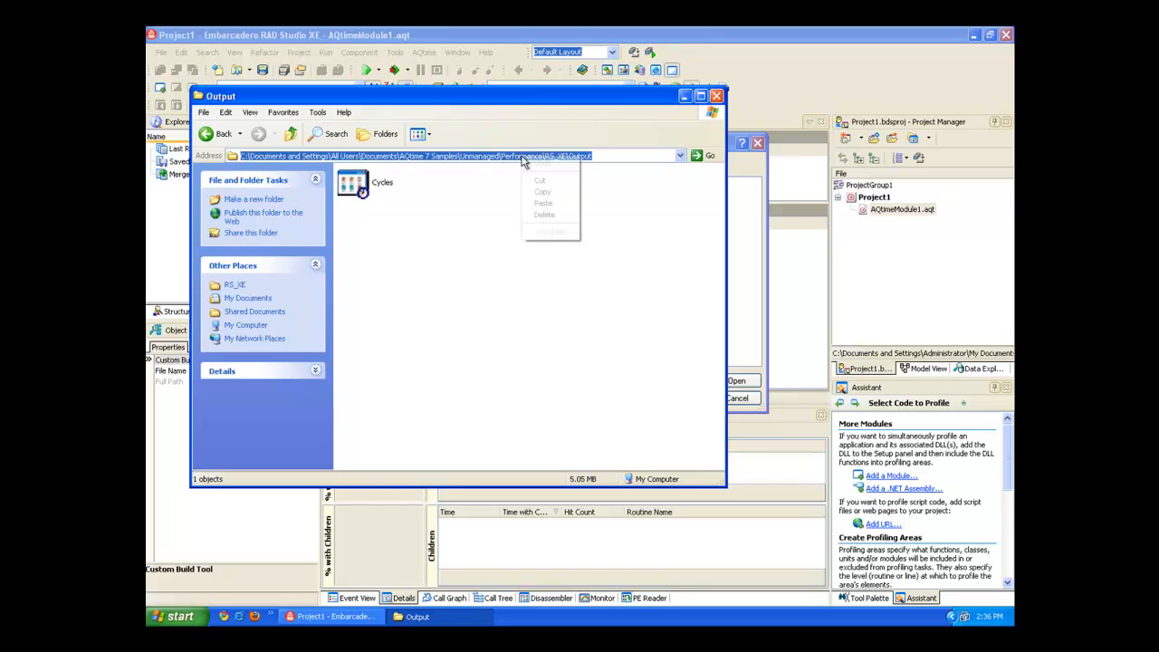
{"action": "left_click", "coordinate": [542, 190]}
Go to the copied Output folder path in the Add Module To Project dialog and add the Cycles executable.
{"action": "left_click", "coordinate": [738, 251]}
{"action": "left_click", "coordinate": [595, 381]}
{"action": "key", "text": "ctrl+v"}
{"action": "left_click", "coordinate": [735, 382]}
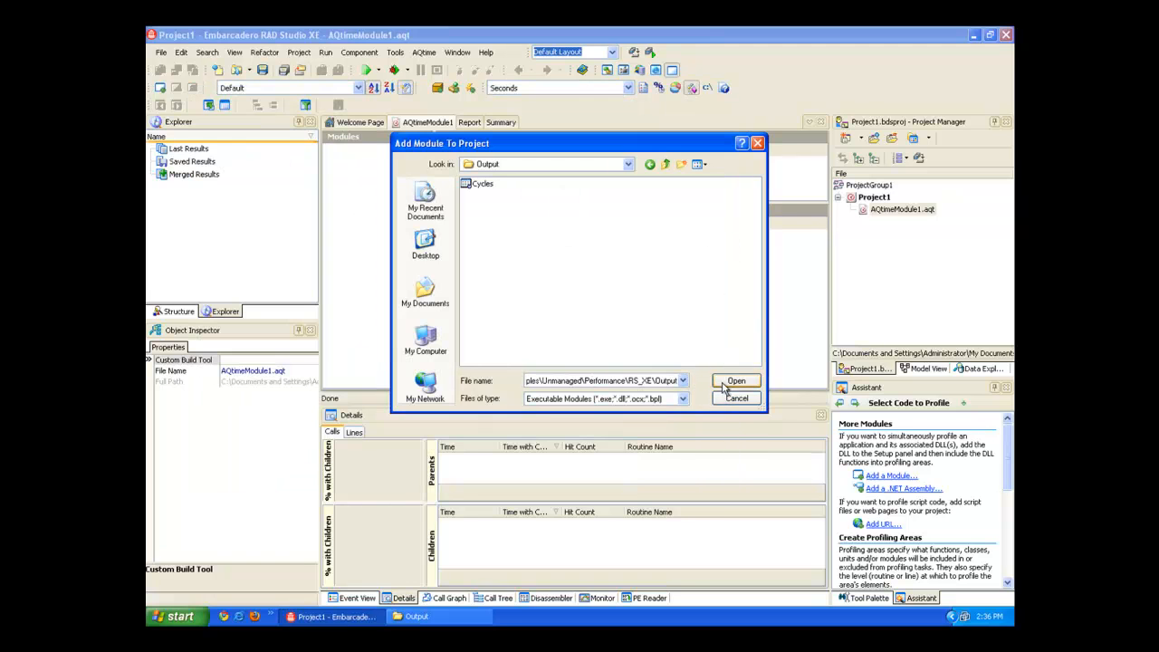
{"action": "left_click", "coordinate": [493, 188]}
{"action": "double_click", "coordinate": [493, 188]}
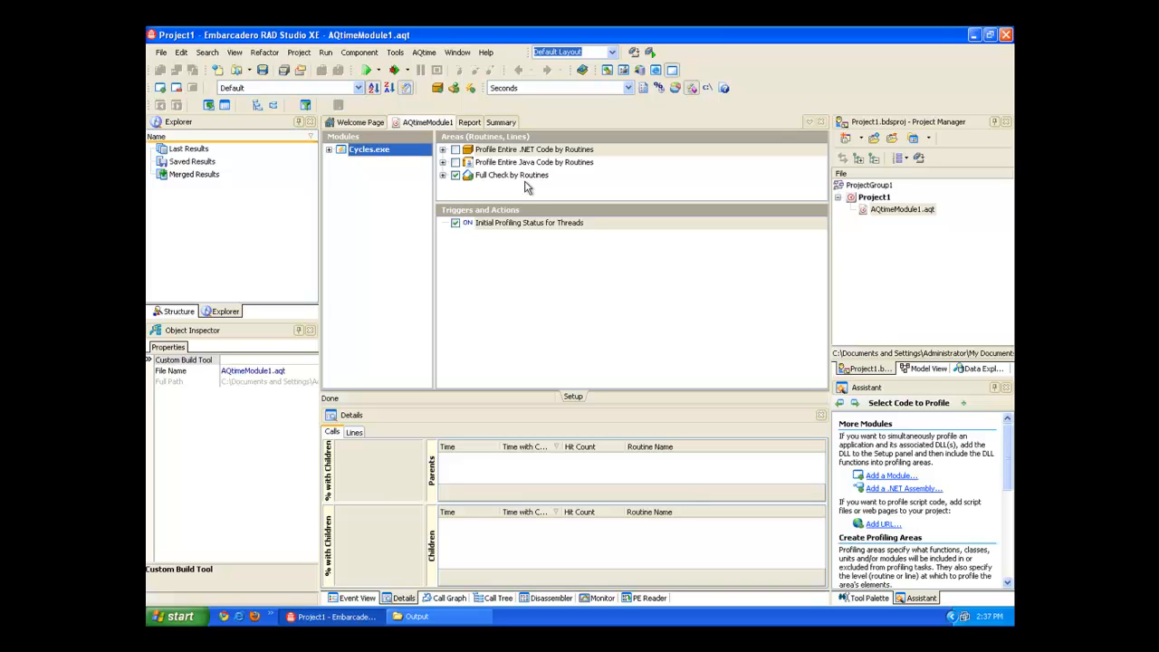
Expand the Full Check area, enlarge the areas list and set the profiling level to by Lines.
{"action": "left_click", "coordinate": [443, 175]}
{"action": "left_click_drag", "start_coordinate": [519, 202], "coordinate": [520, 296]}
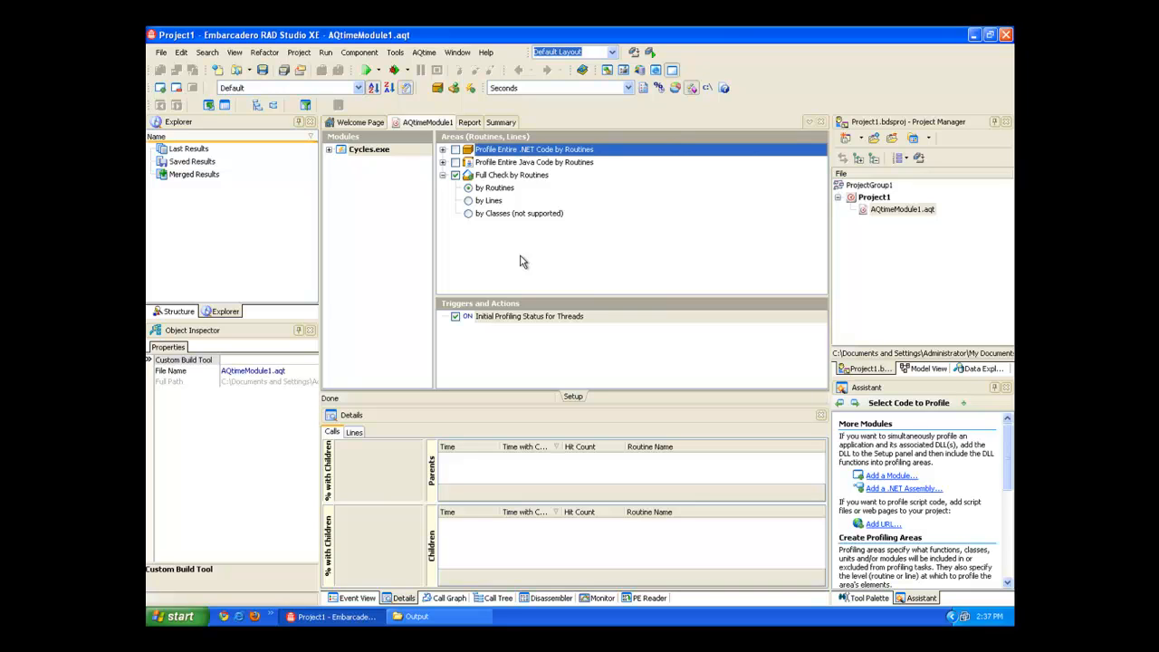
{"action": "left_click", "coordinate": [473, 201]}
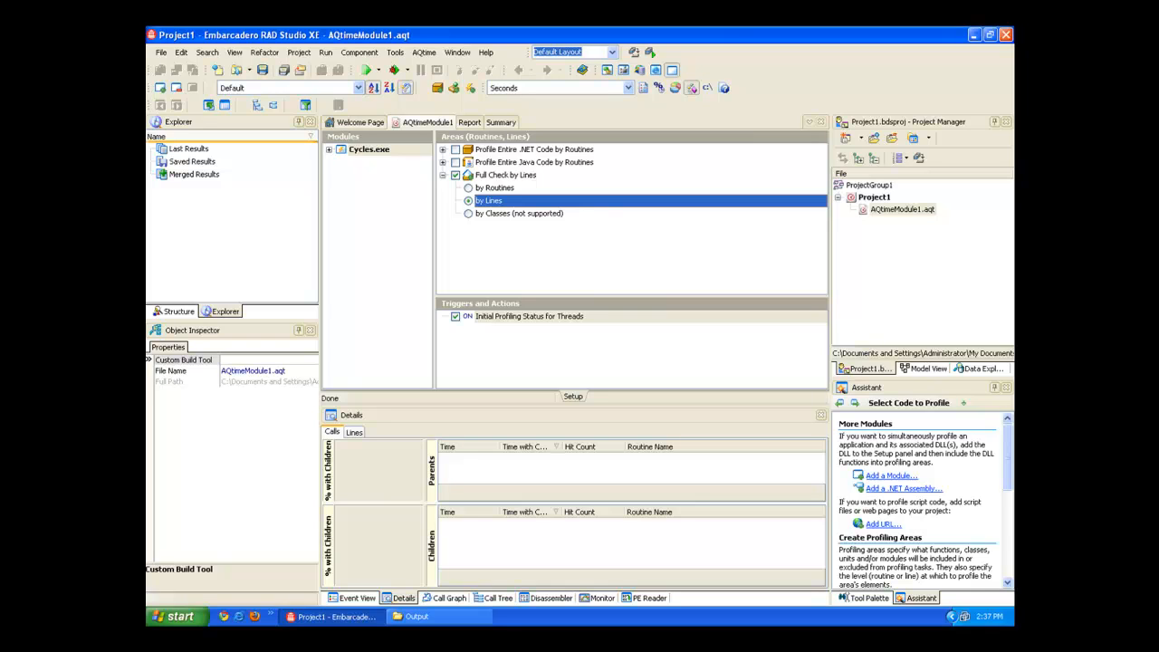
Choose Performance Profiler as the current AQtime profiler.
{"action": "left_click", "coordinate": [432, 55]}
{"action": "mouse_move", "coordinate": [471, 103]}
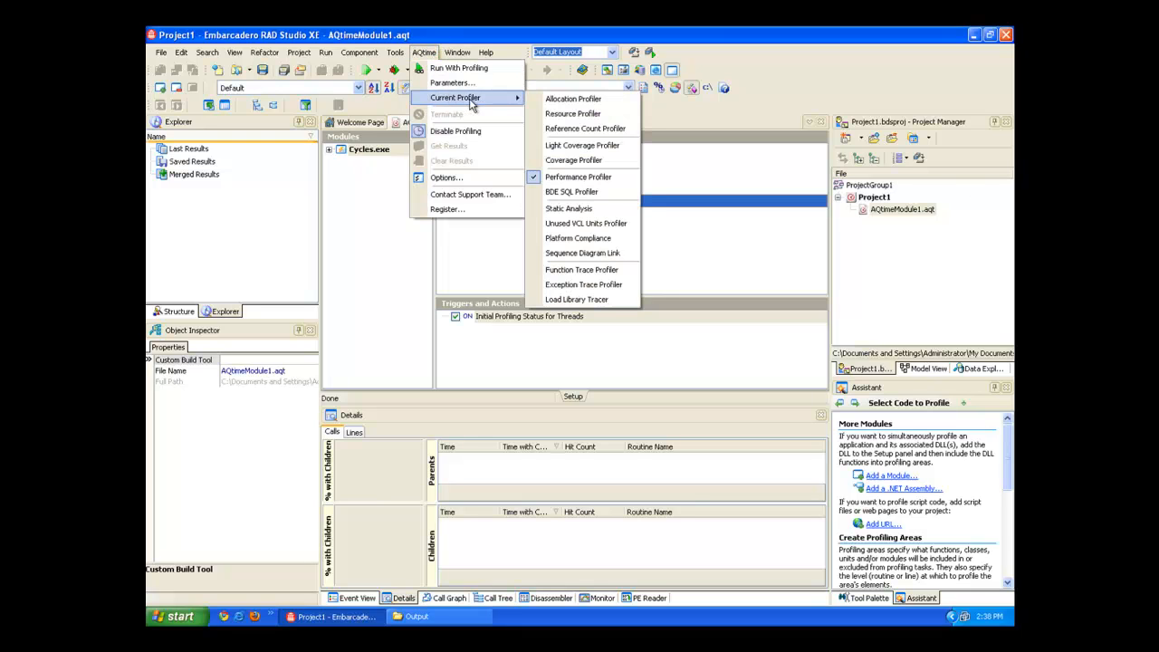
{"action": "left_click", "coordinate": [611, 178]}
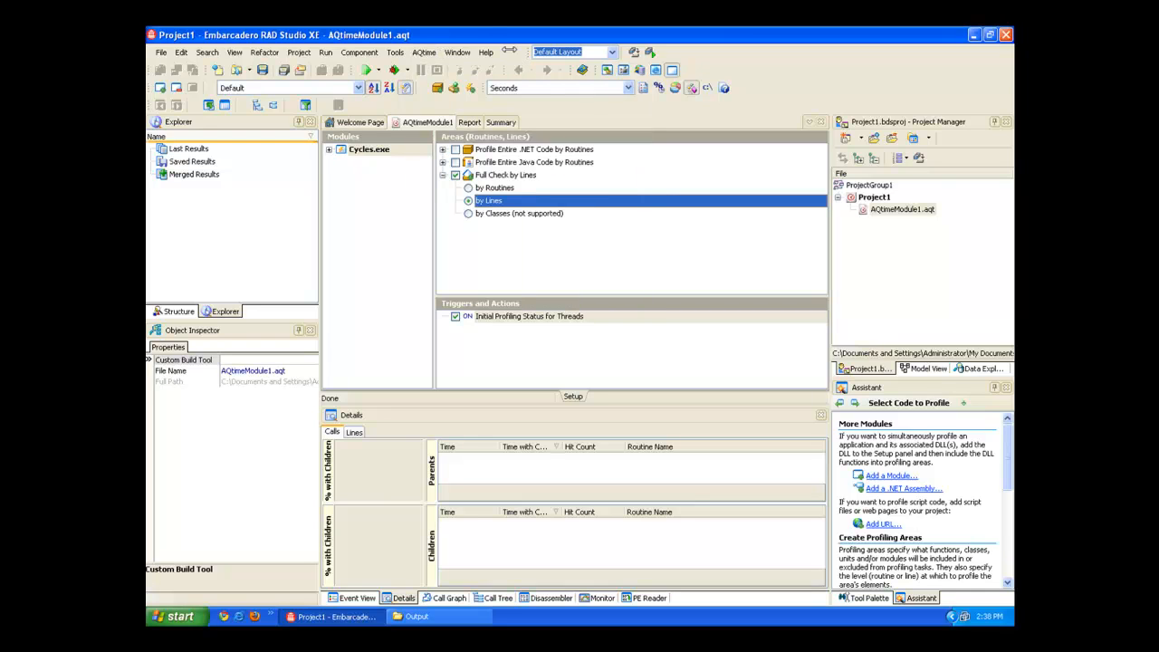
Run the project with profiling using Win32 Threads and Elapsed Time, accepting the missing line info and uninstrumented routines notices.
{"action": "left_click", "coordinate": [424, 53]}
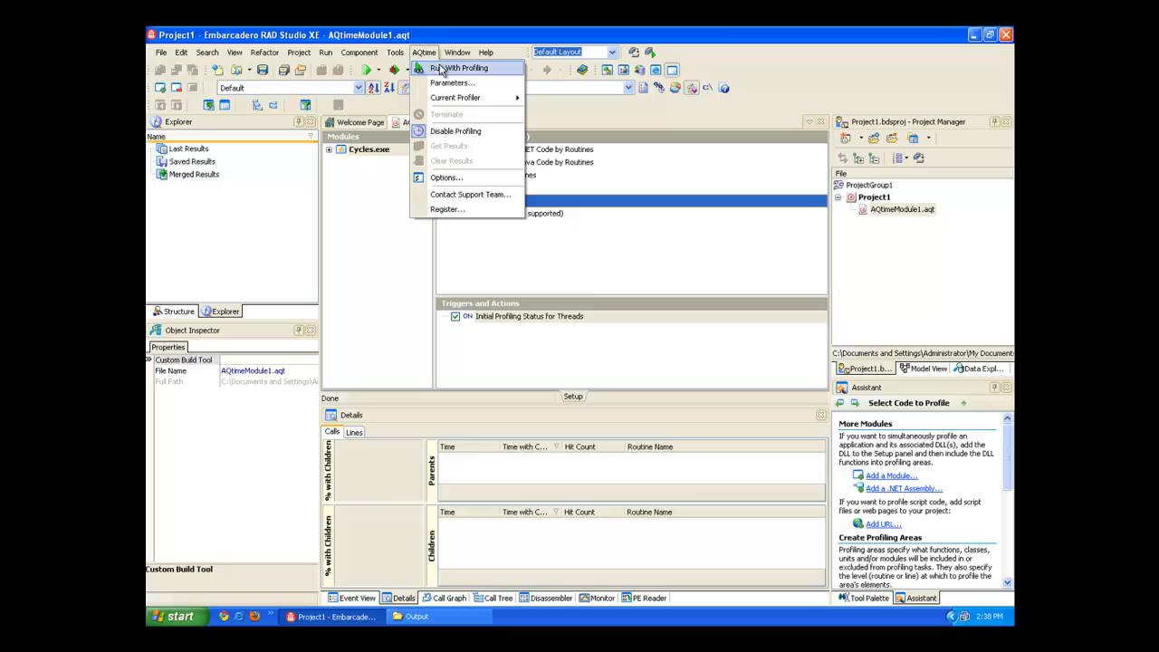
{"action": "left_click", "coordinate": [495, 71]}
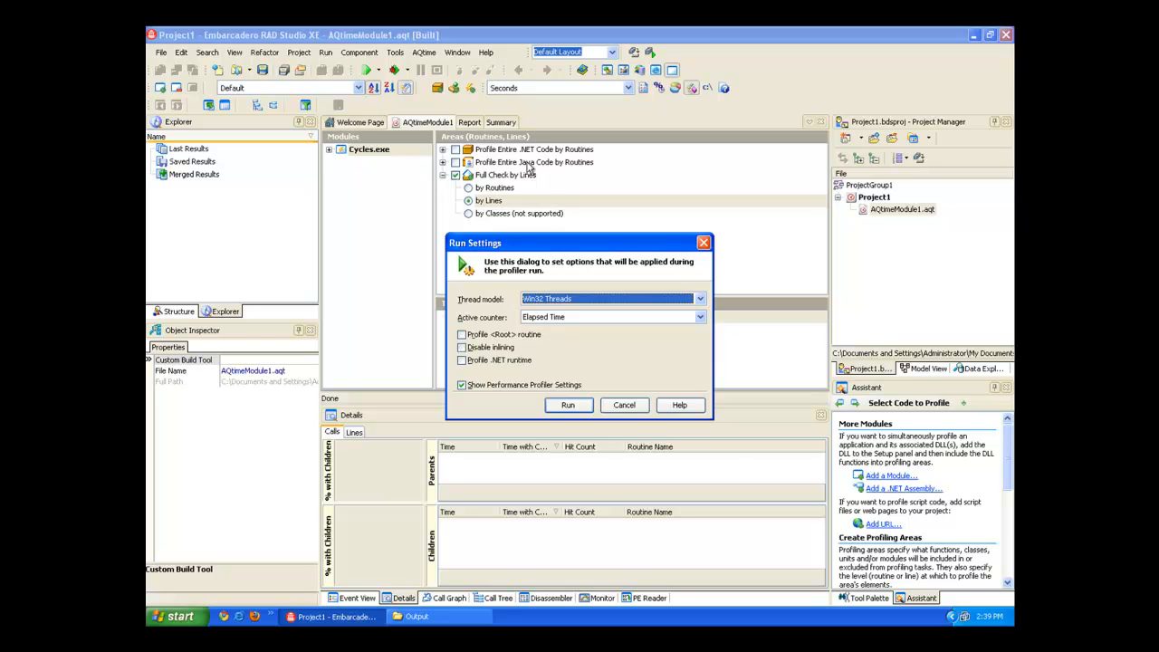
{"action": "left_click", "coordinate": [560, 412]}
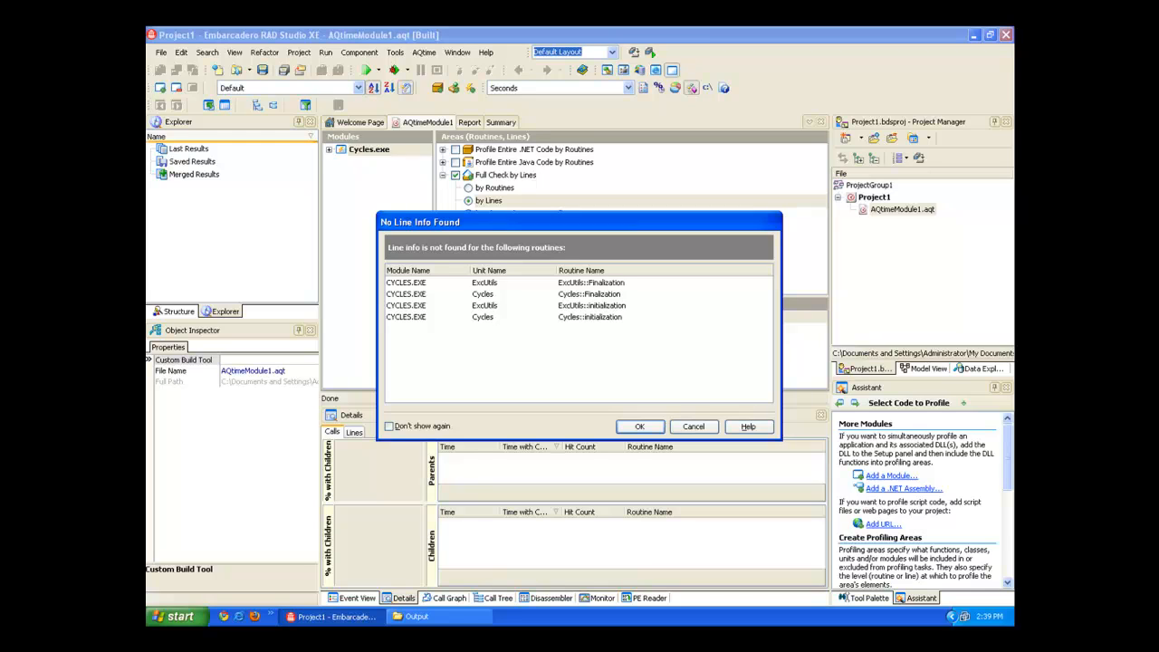
{"action": "left_click", "coordinate": [654, 430]}
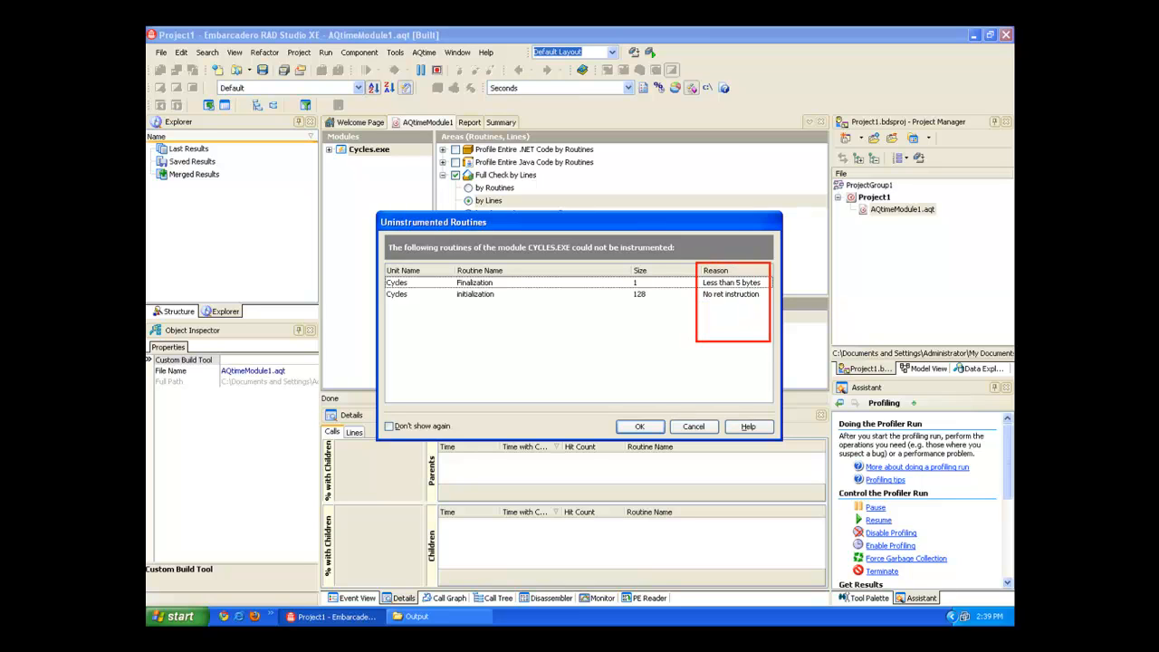
{"action": "left_click", "coordinate": [640, 428]}
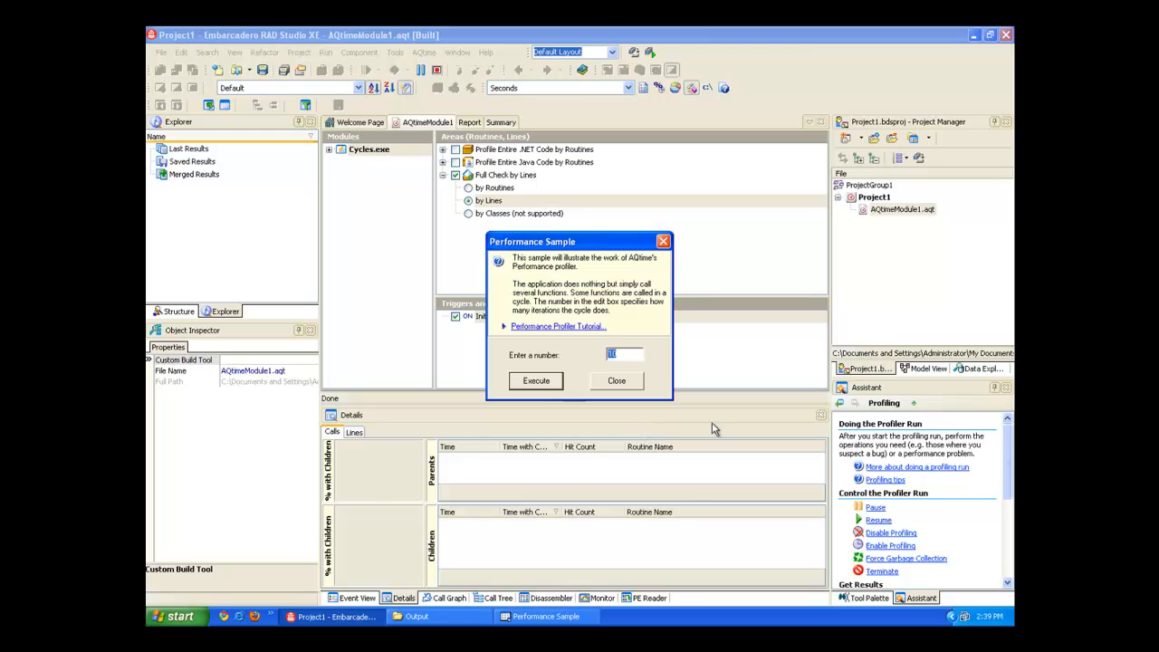
Execute the Performance Sample with its preset number of iterations and close the application to generate the profiling results.
{"action": "left_click", "coordinate": [543, 384]}
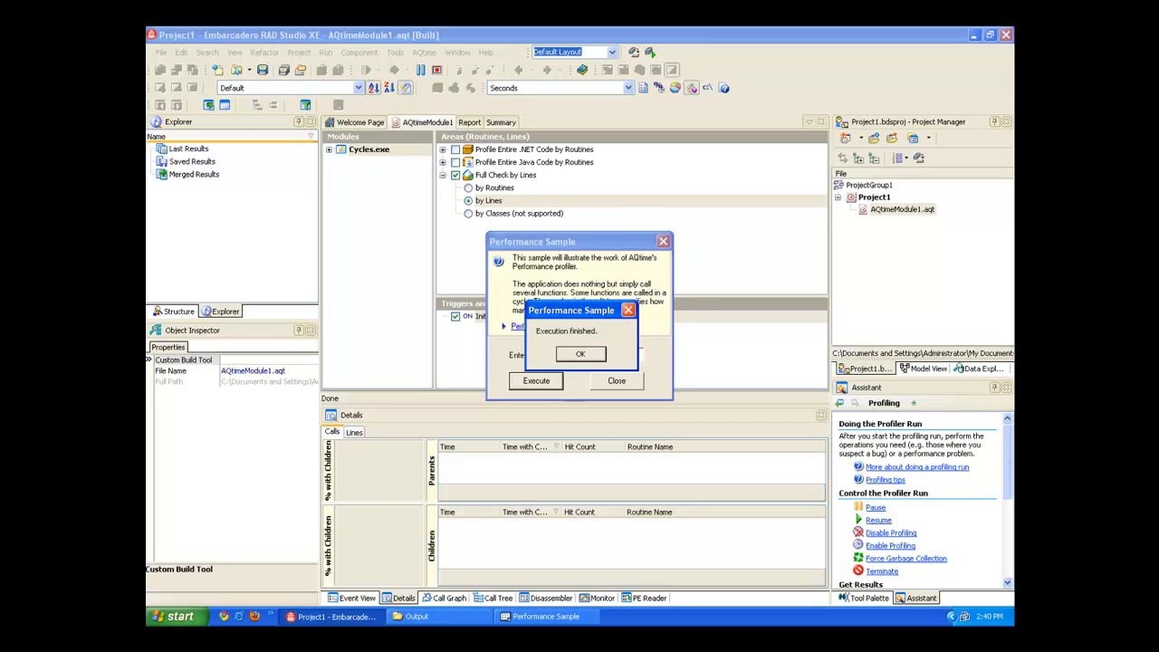
{"action": "left_click", "coordinate": [585, 356]}
{"action": "left_click", "coordinate": [620, 383]}
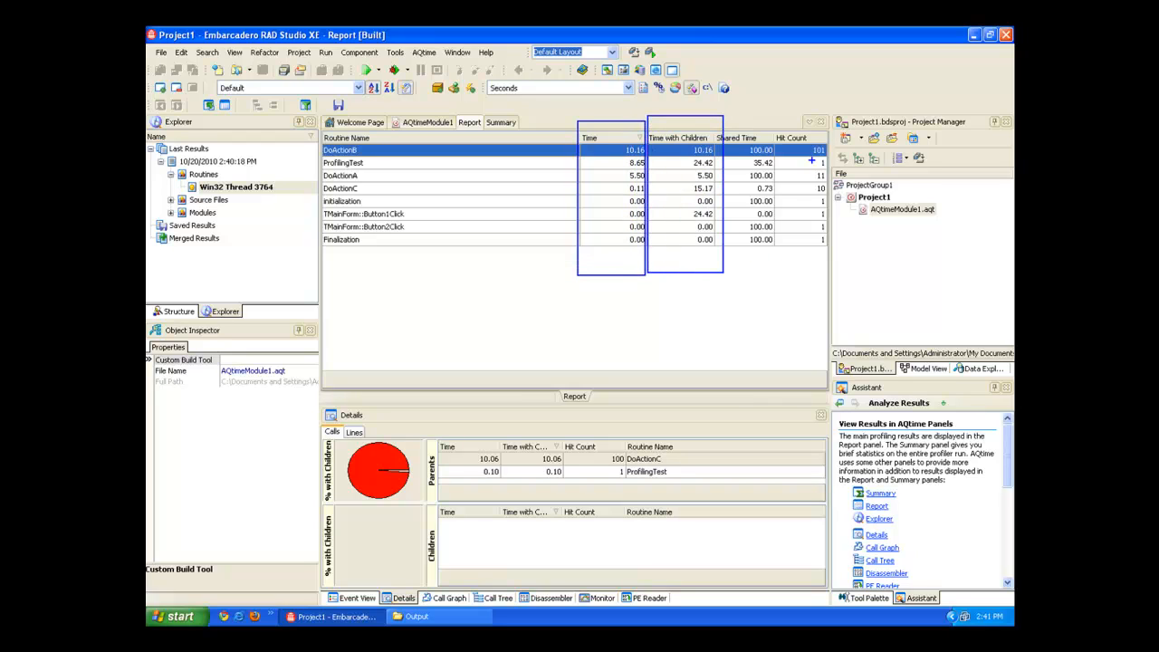
{"action": "left_click_drag", "start_coordinate": [775, 123], "coordinate": [840, 283]}
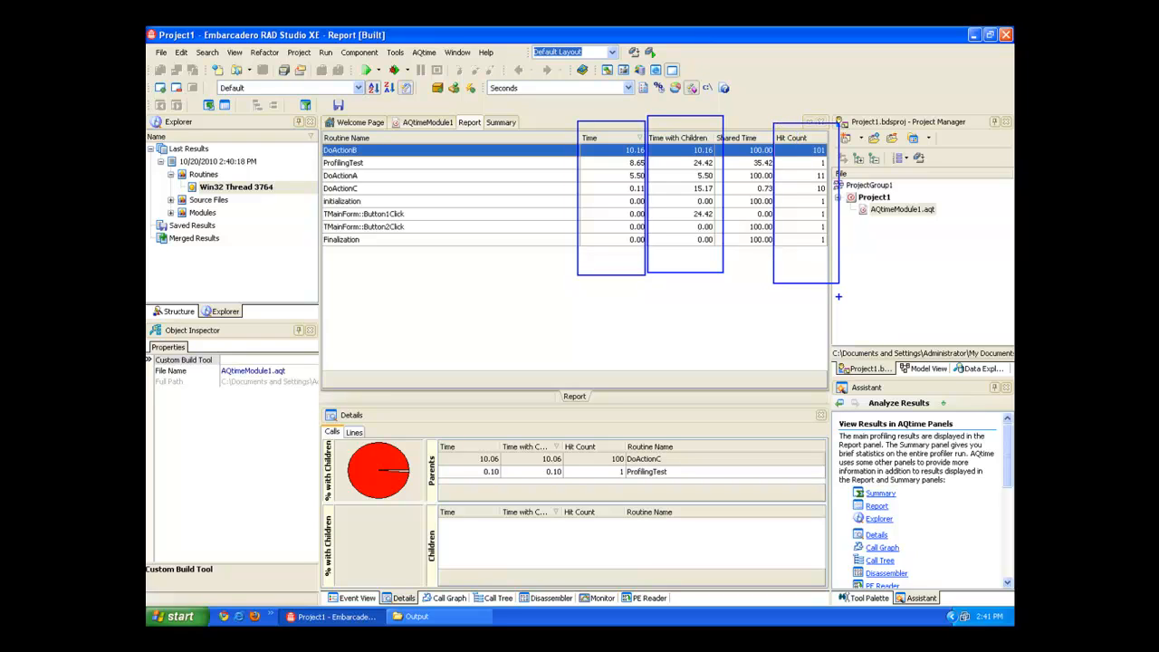
{"action": "key", "text": "Escape"}
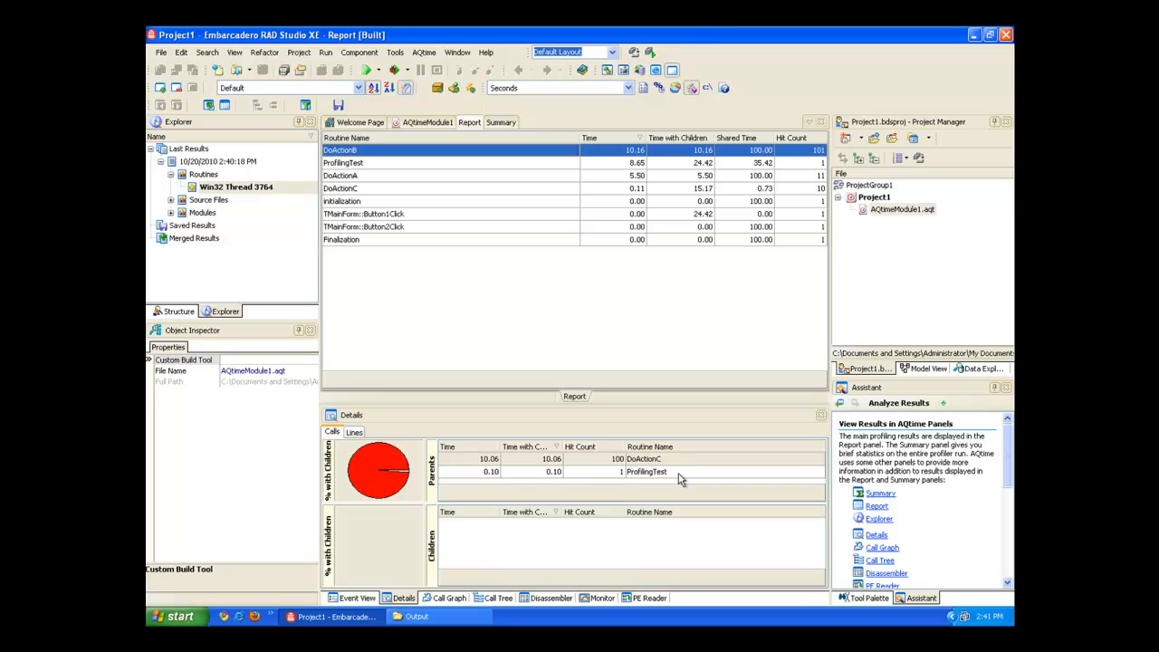
View the DoActionB routine's callers in the Call Graph and its calls in the Call Tree.
{"action": "left_click", "coordinate": [447, 598]}
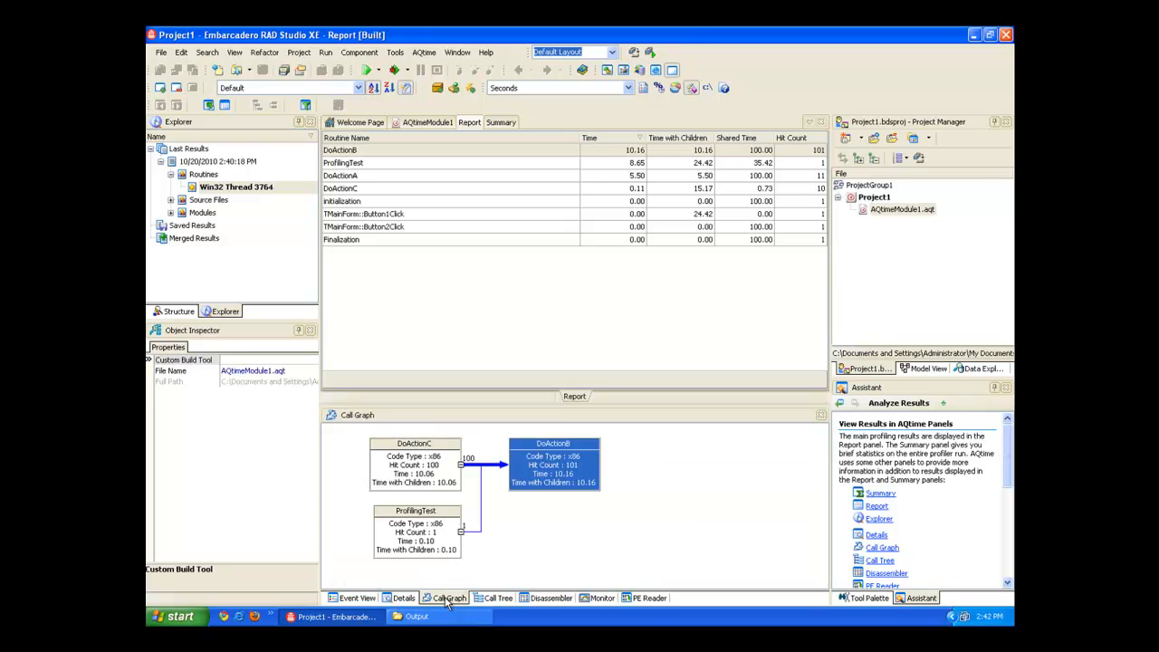
{"action": "left_click", "coordinate": [498, 599]}
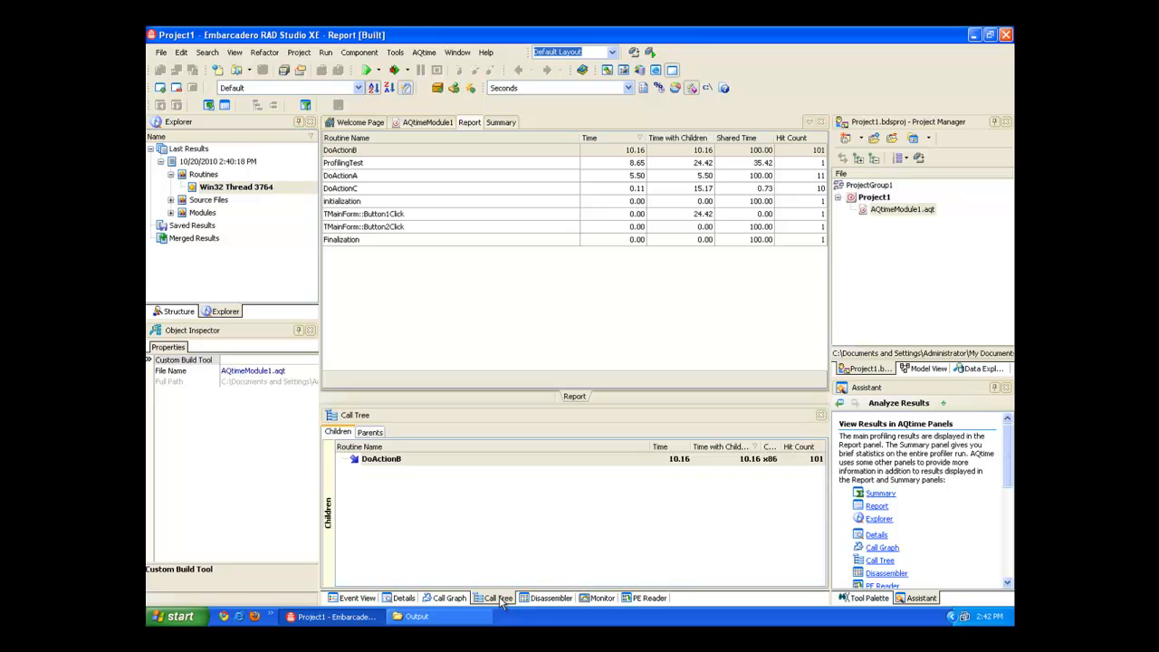
Open the source code of DoActionA, adding the RS_XE folder path copied from the Output window's address to the project search directories.
{"action": "double_click", "coordinate": [405, 182]}
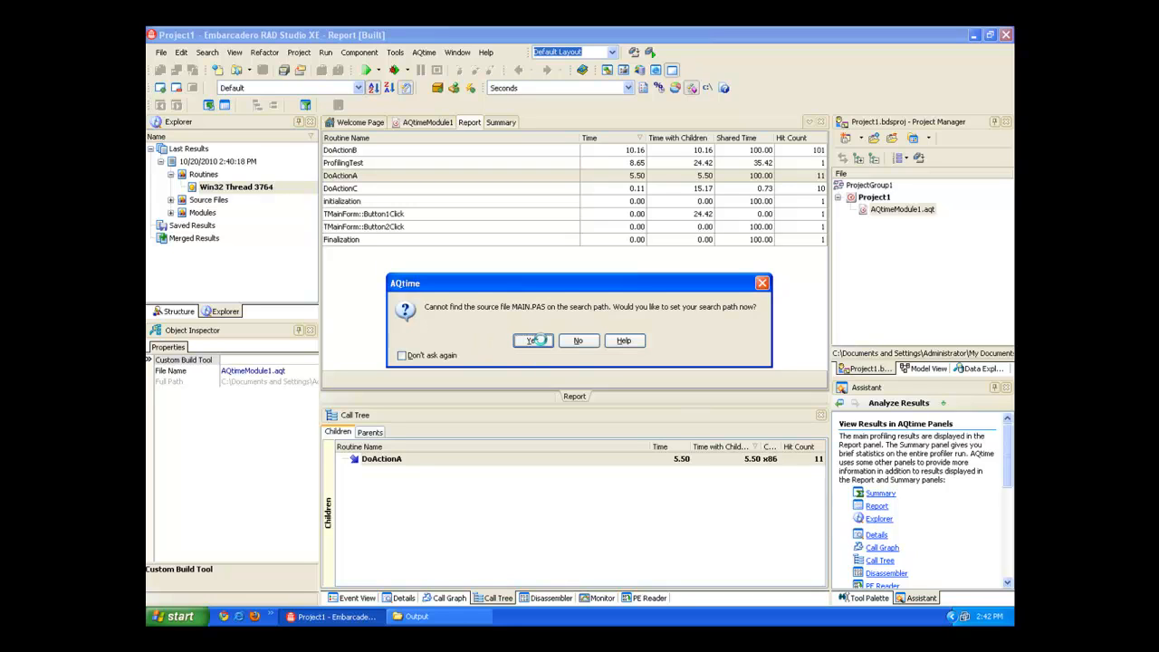
{"action": "left_click", "coordinate": [534, 343]}
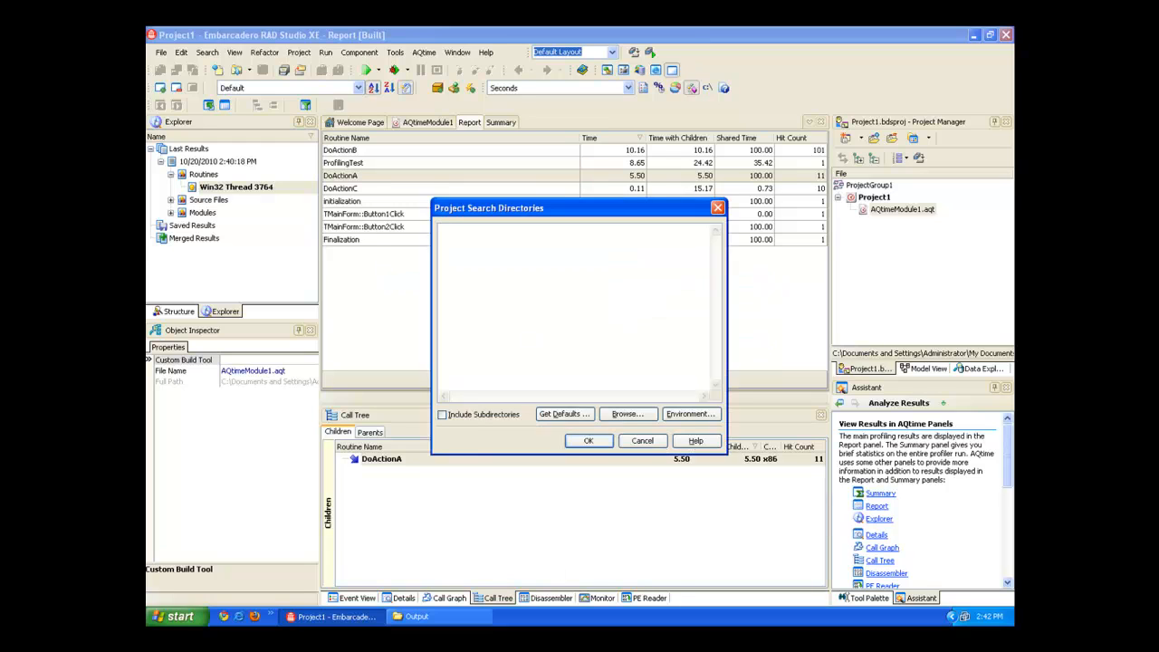
{"action": "left_click", "coordinate": [416, 616]}
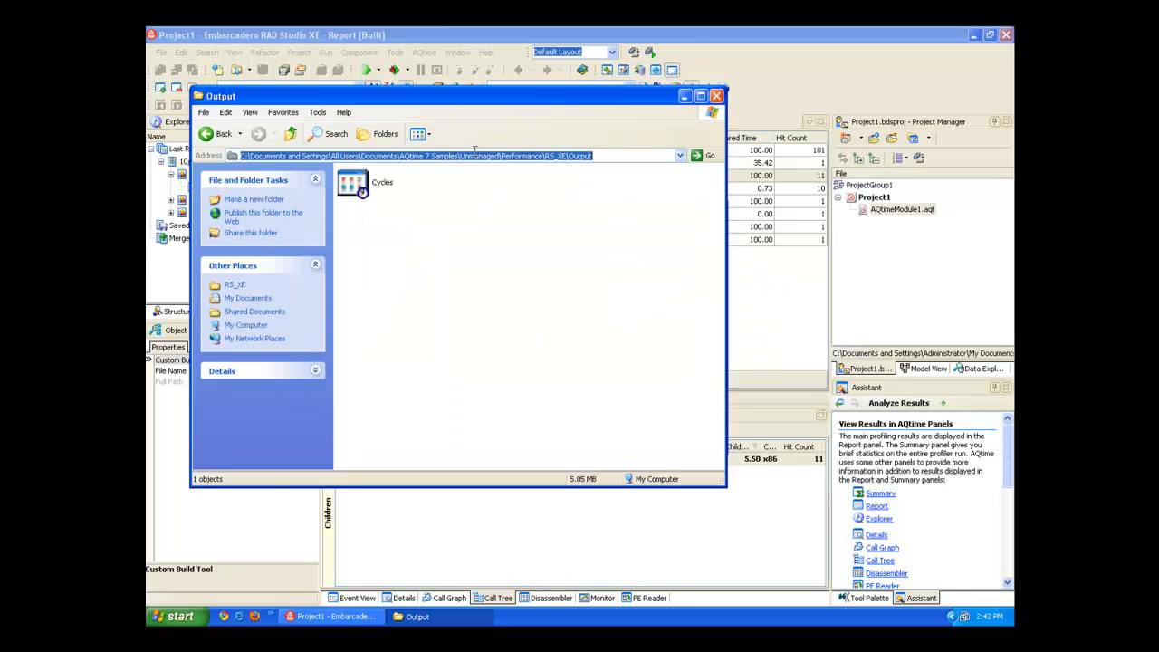
{"action": "left_click", "coordinate": [474, 153]}
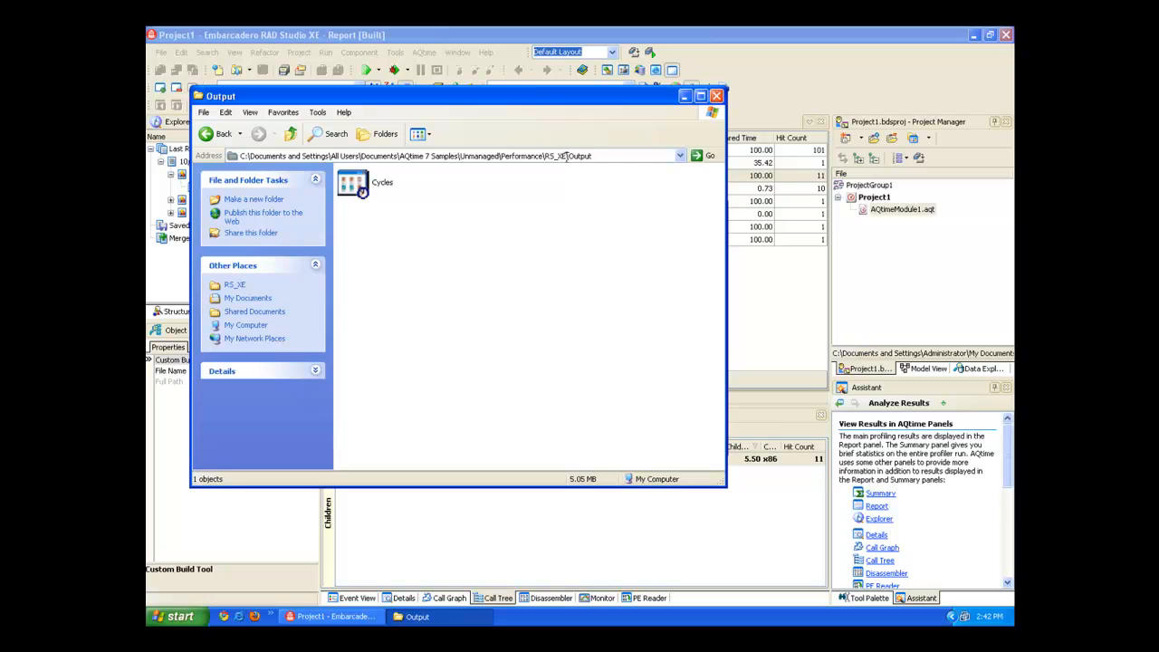
{"action": "left_click_drag", "start_coordinate": [566, 156], "coordinate": [168, 157]}
{"action": "left_click", "coordinate": [845, 83]}
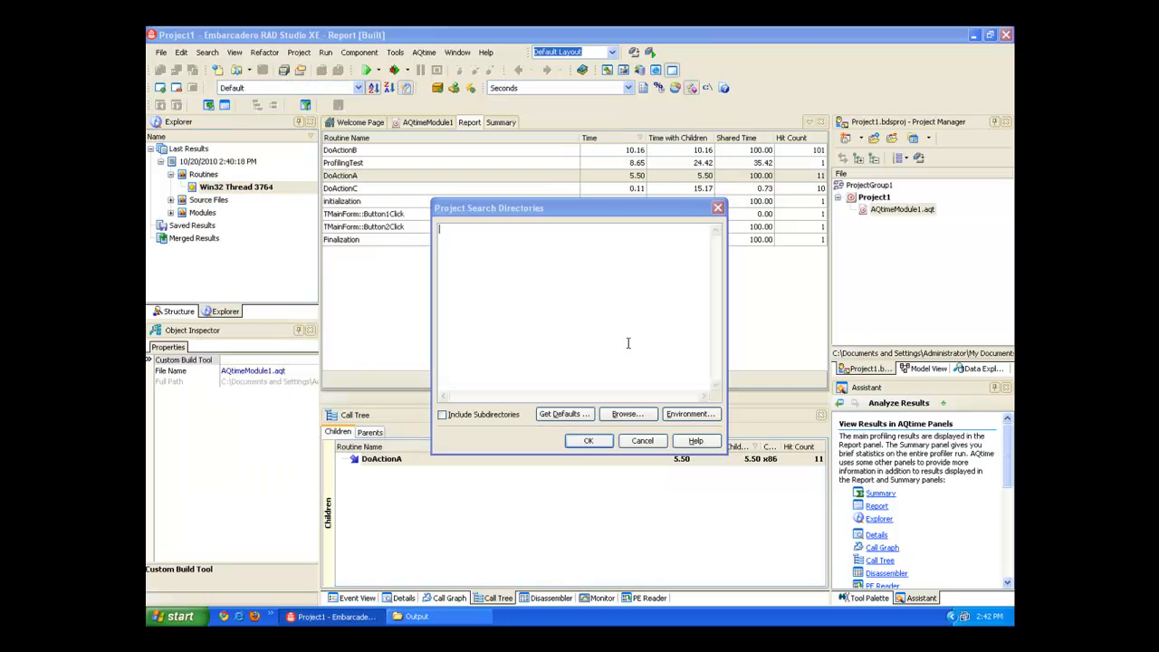
{"action": "key", "text": "ctrl+v"}
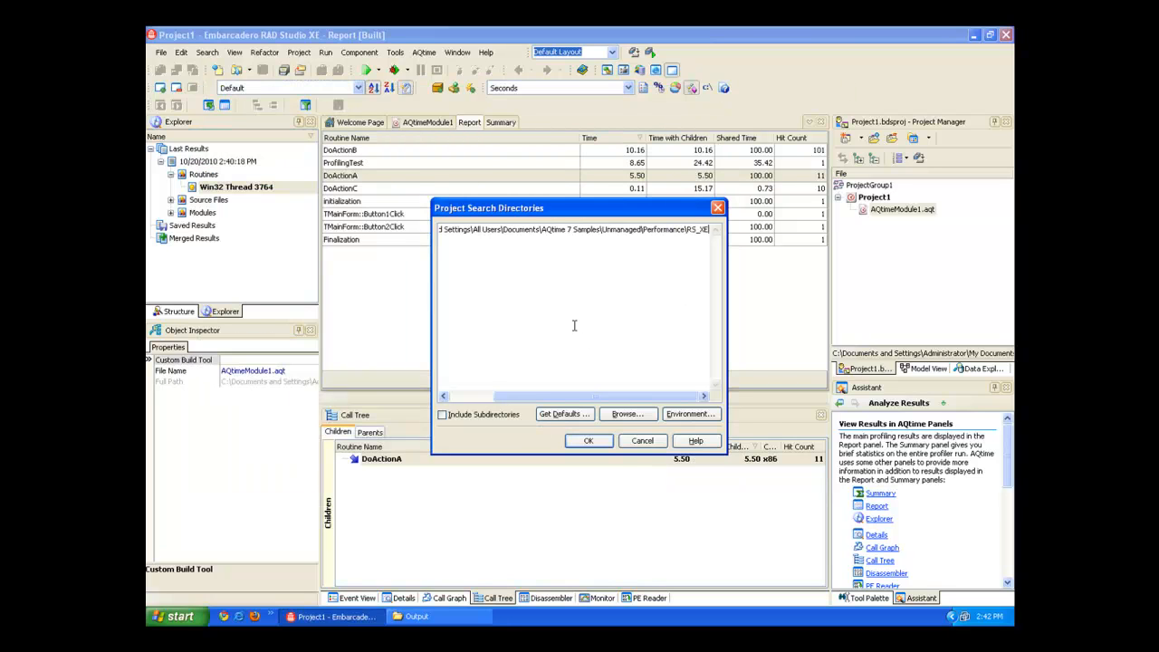
{"action": "left_click", "coordinate": [590, 441]}
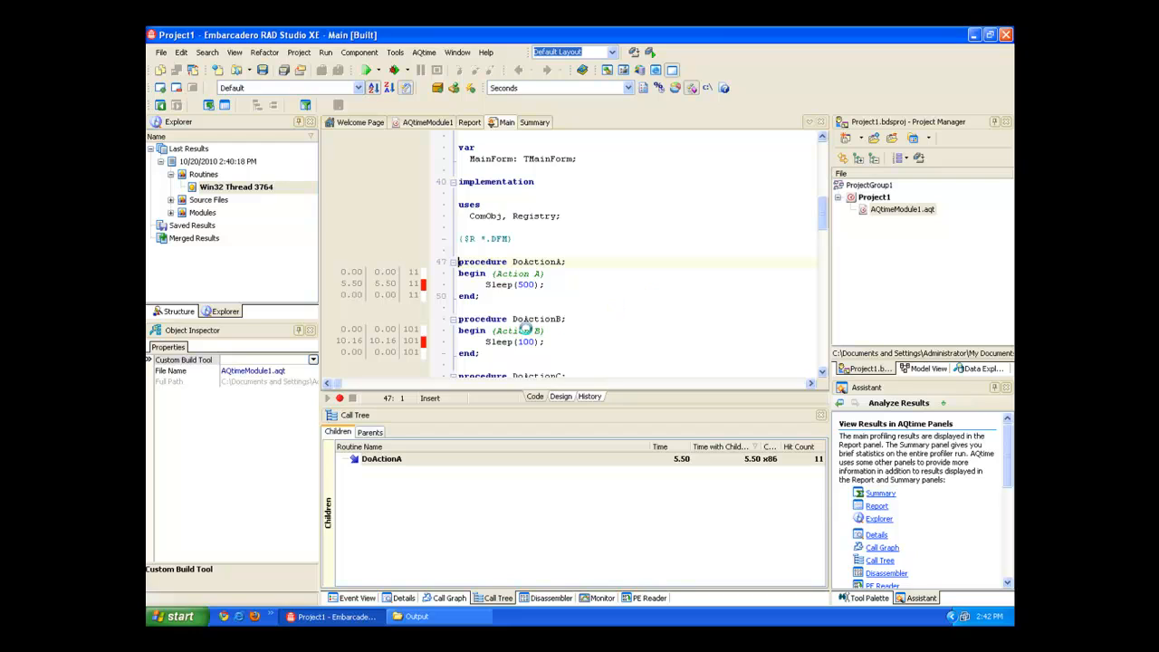
{"action": "mouse_move", "coordinate": [426, 252]}
{"action": "left_mouse_down"}
{"action": "mouse_move", "coordinate": [555, 307]}
{"action": "mouse_move", "coordinate": [592, 307]}
{"action": "left_mouse_up"}
{"action": "key", "text": "Escape"}
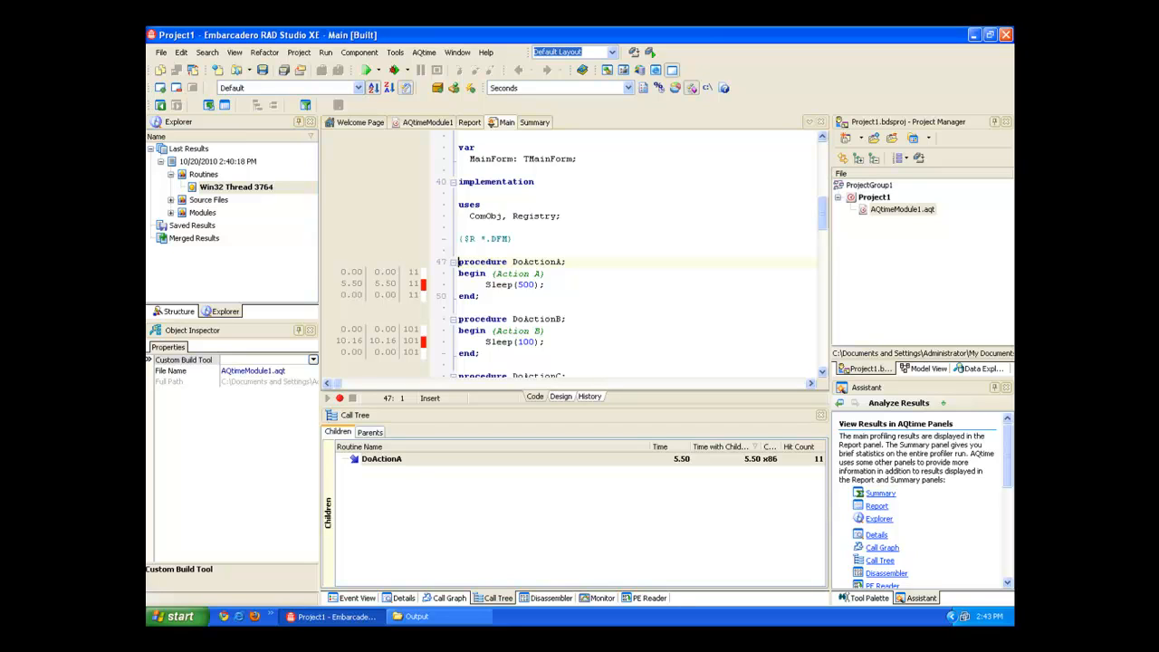